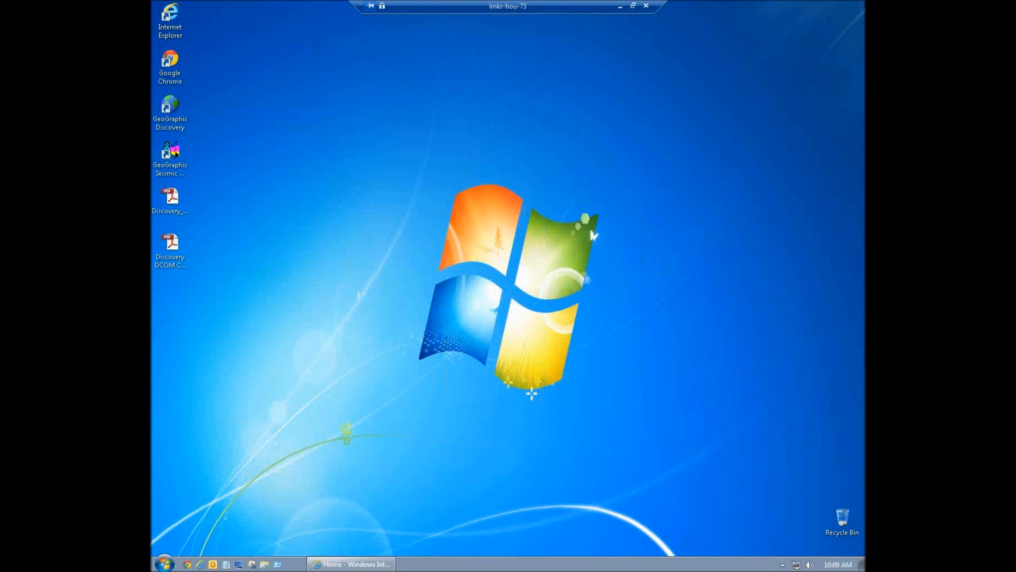
- In the support portal's Knowledge Center, find the Systems white paper on configuring DCOM for a Discovery Project Server on Windows Server 2008
{"action": "left_click", "coordinate": [353, 567]}
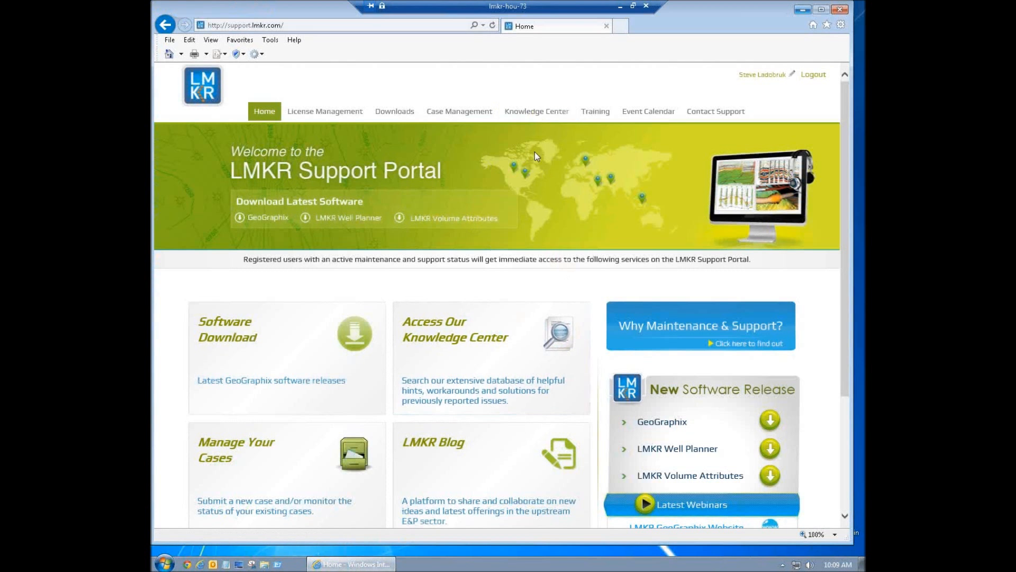
{"action": "left_click", "coordinate": [539, 118]}
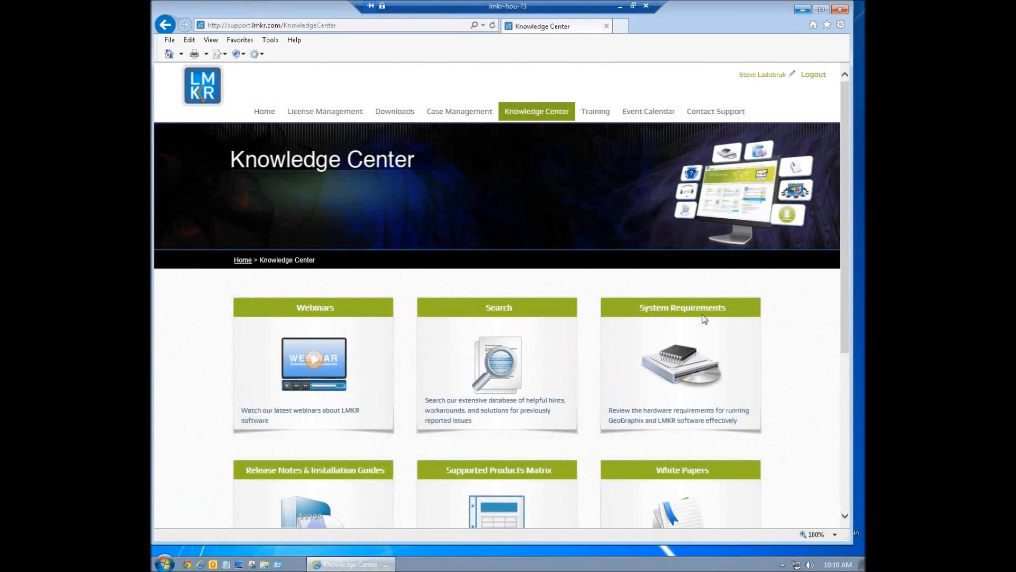
{"action": "scroll", "coordinate": [773, 334], "scroll_direction": "down", "scroll_amount": 2}
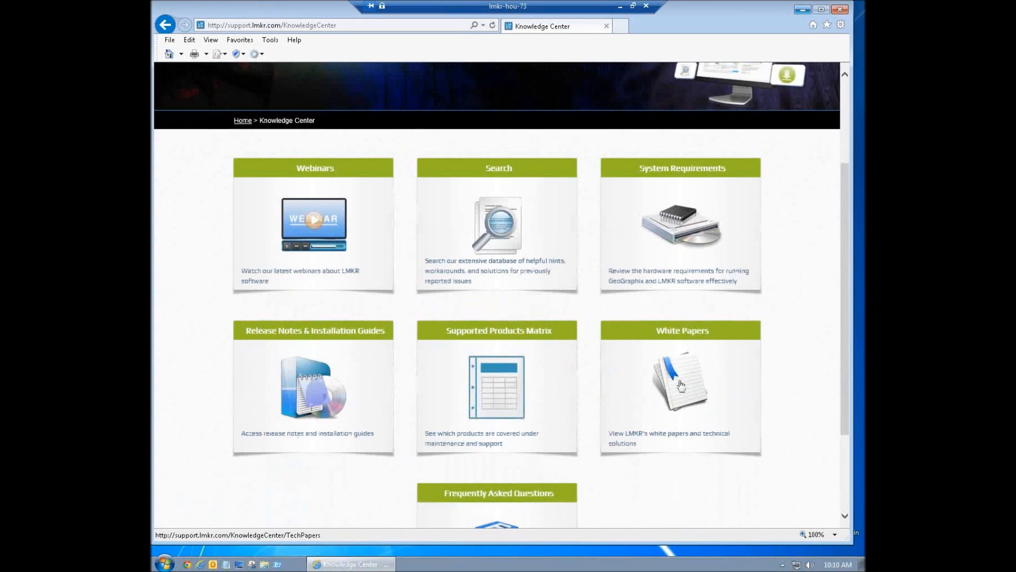
{"action": "left_click", "coordinate": [679, 383]}
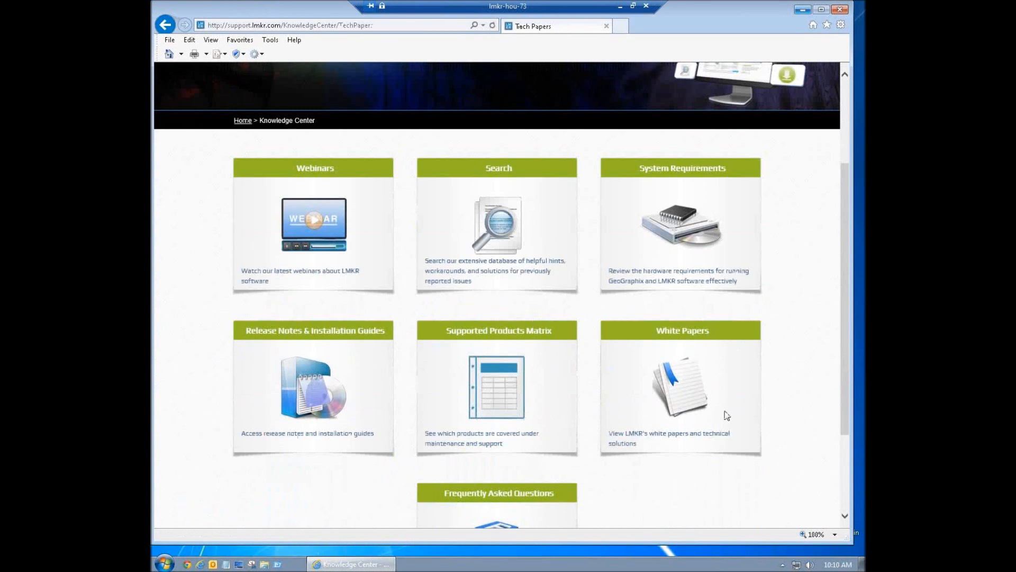
{"action": "scroll", "coordinate": [637, 424], "scroll_direction": "down", "scroll_amount": 2}
{"action": "mouse_move", "coordinate": [447, 363]}
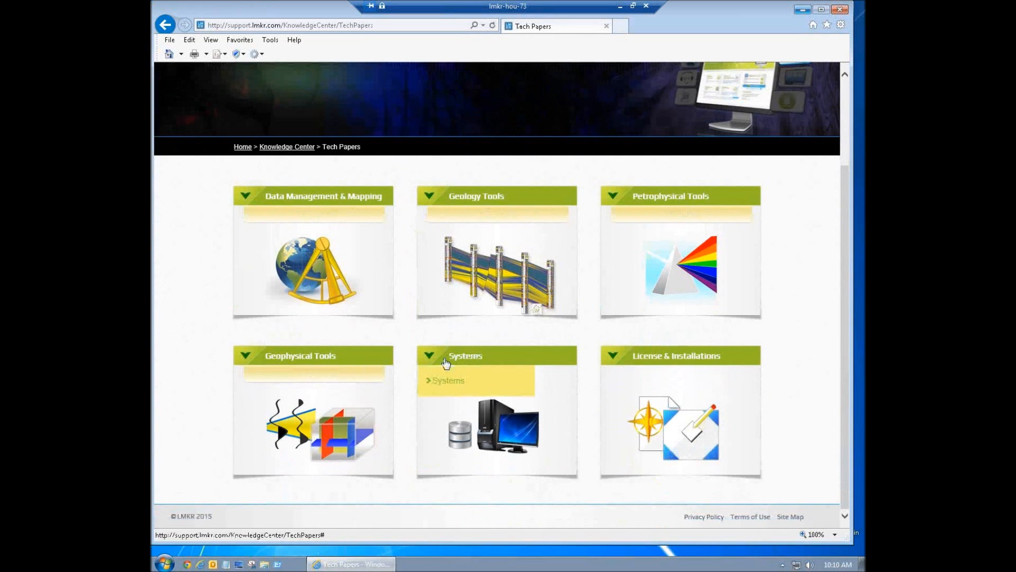
{"action": "scroll", "coordinate": [511, 408], "scroll_direction": "up", "scroll_amount": 1}
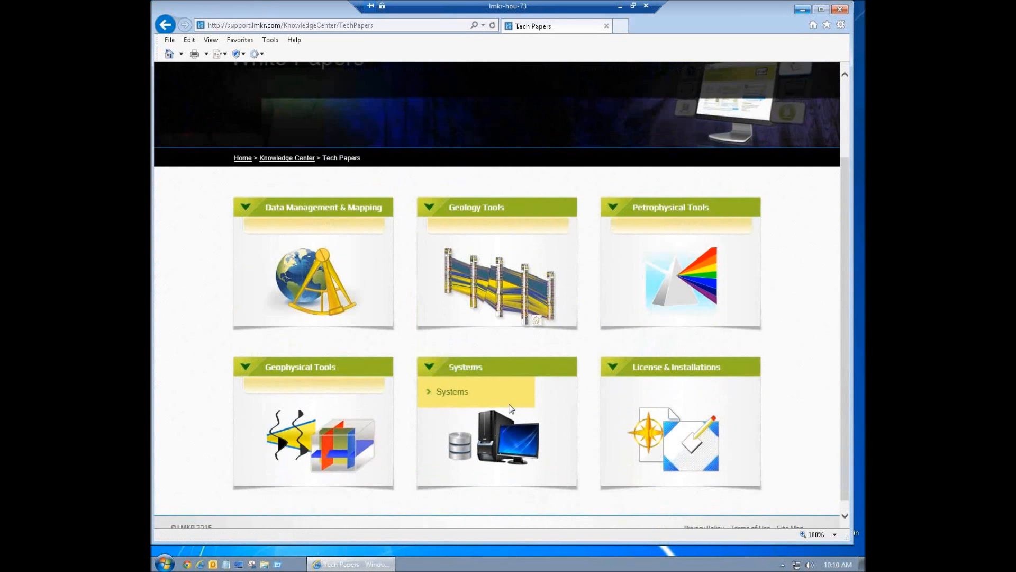
{"action": "left_click", "coordinate": [506, 399]}
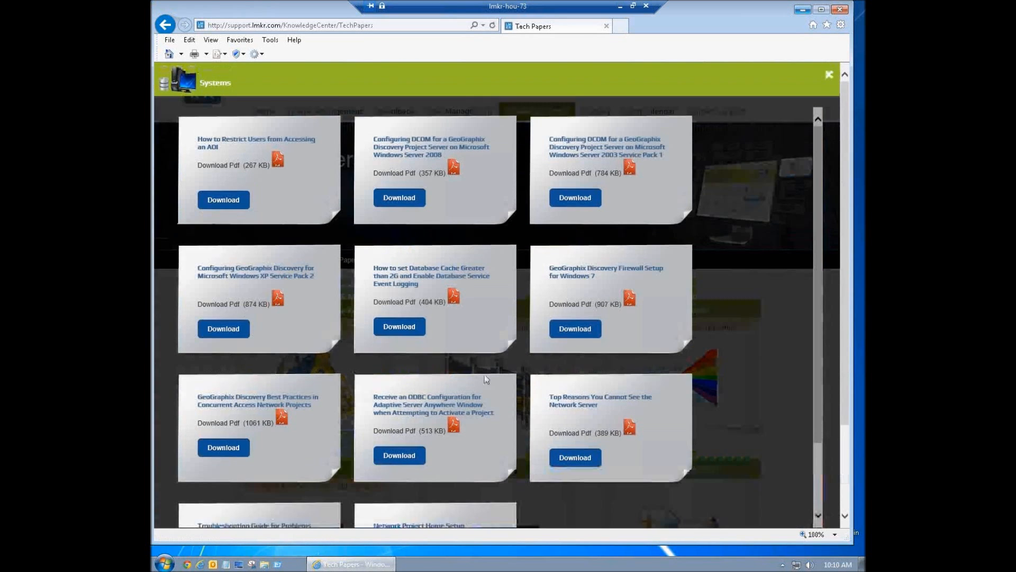
{"action": "triple_click", "coordinate": [442, 155]}
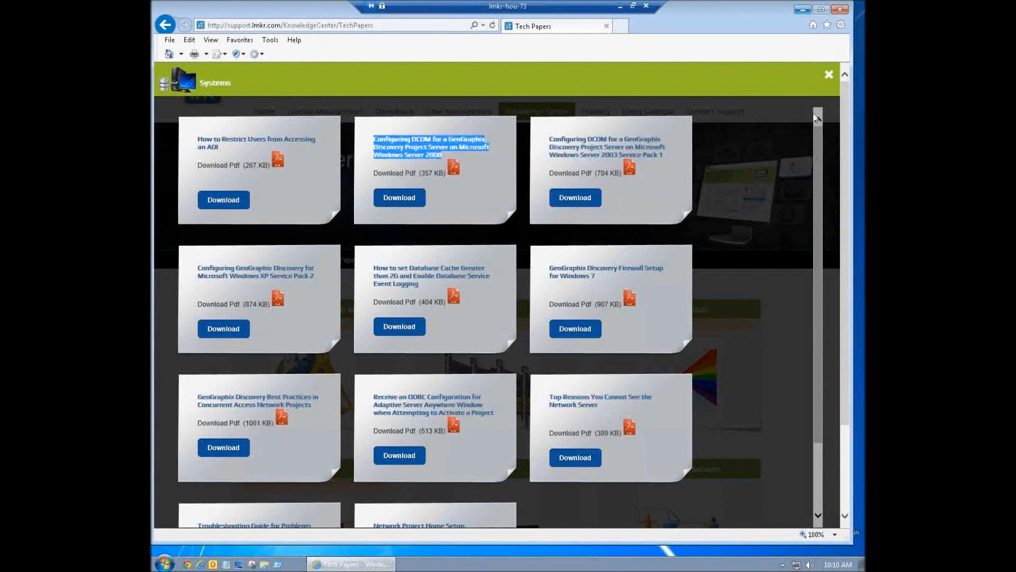
- Read the desktop PDF Discovery DCOM Config - Server 2008R2 through the launch and activation permission example on page 5, and minimize it
{"action": "left_click", "coordinate": [804, 10]}
{"action": "double_click", "coordinate": [169, 259]}
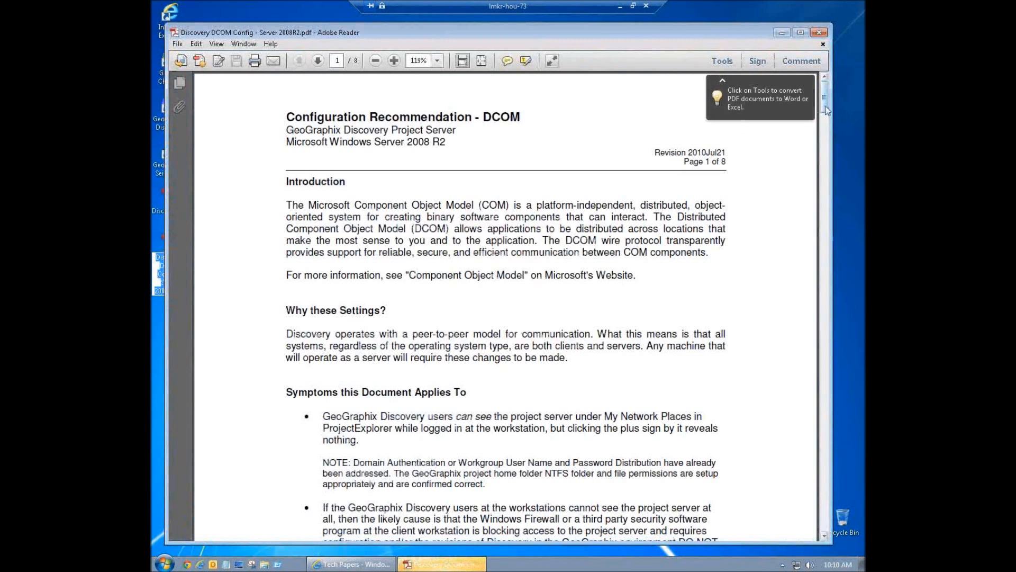
{"action": "left_click_drag", "start_coordinate": [827, 110], "coordinate": [819, 333]}
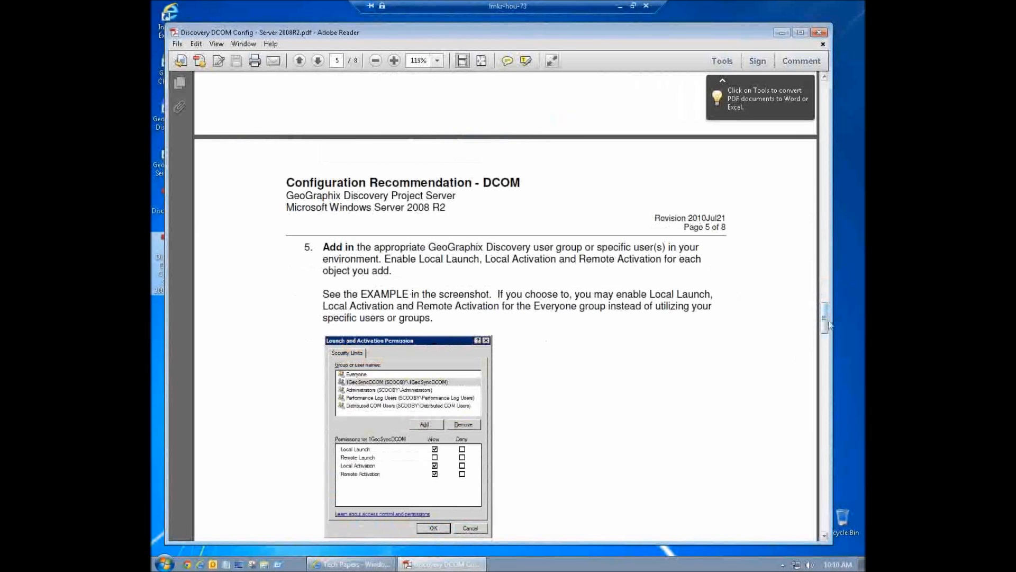
{"action": "left_click_drag", "start_coordinate": [826, 319], "coordinate": [826, 341]}
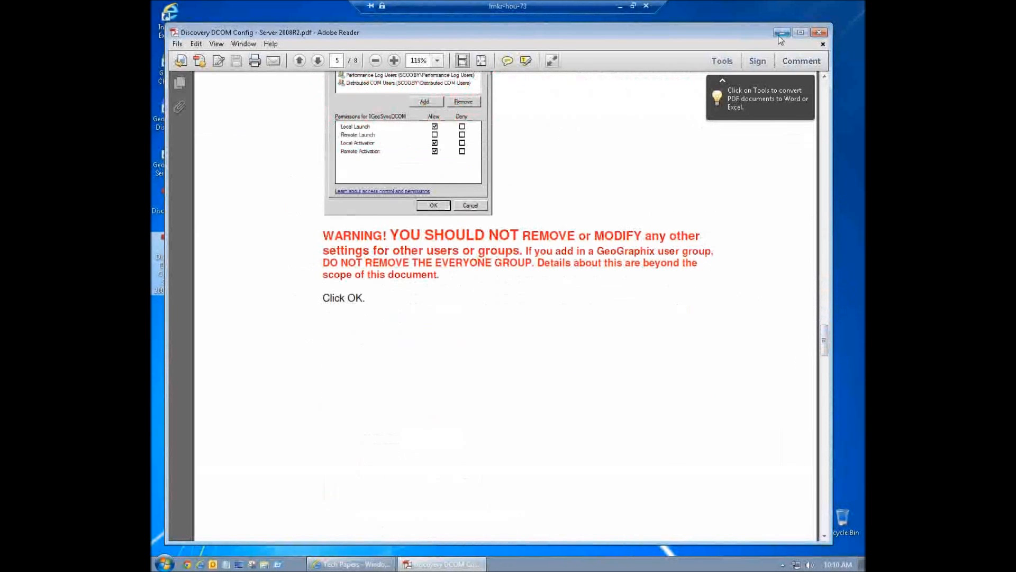
{"action": "left_click", "coordinate": [781, 33]}
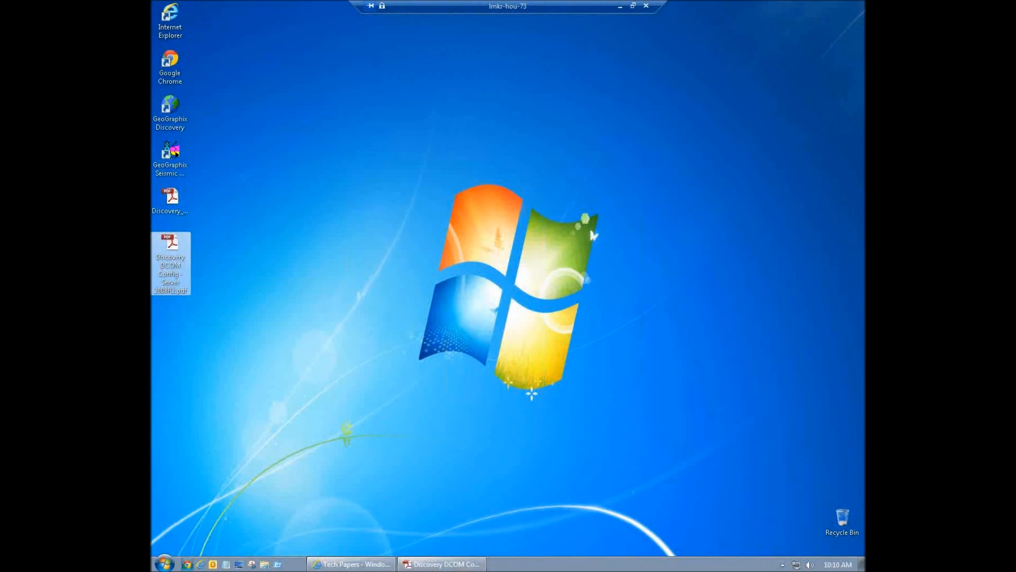
{"action": "left_click", "coordinate": [269, 498]}
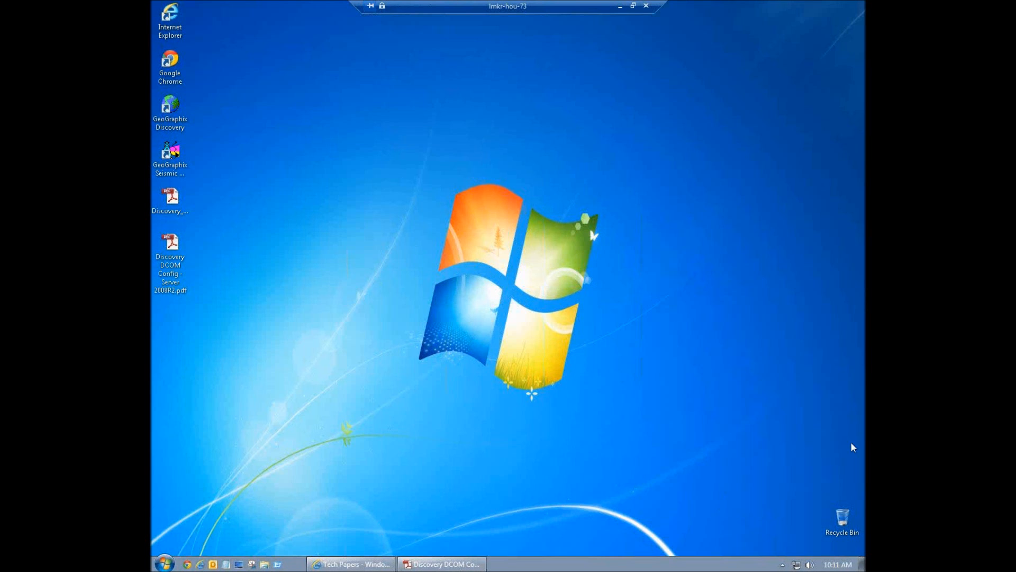
- Open Component Services from the Control Panel's Administrative Tools and maximize its window
{"action": "left_click", "coordinate": [165, 564]}
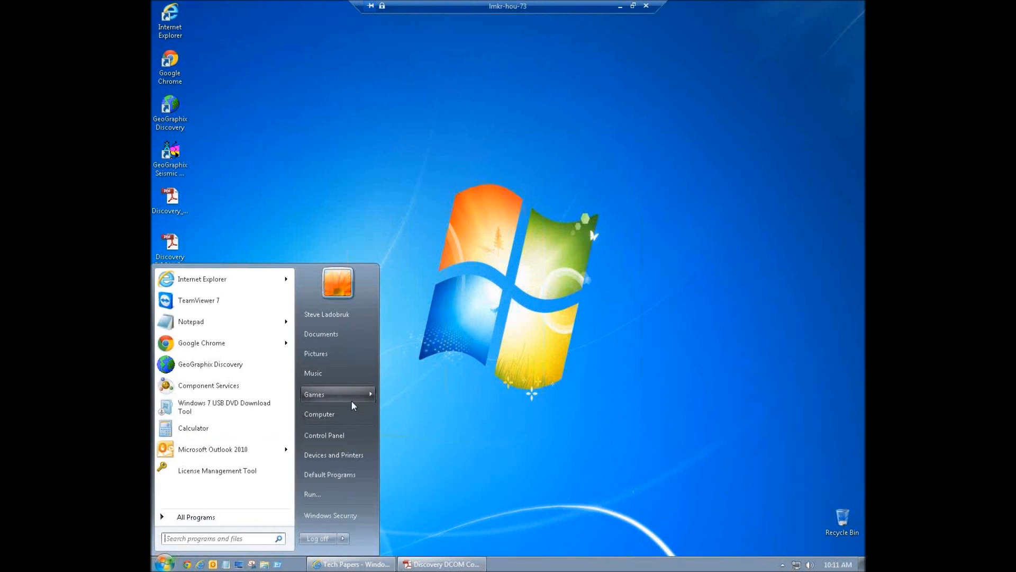
{"action": "left_click", "coordinate": [343, 434]}
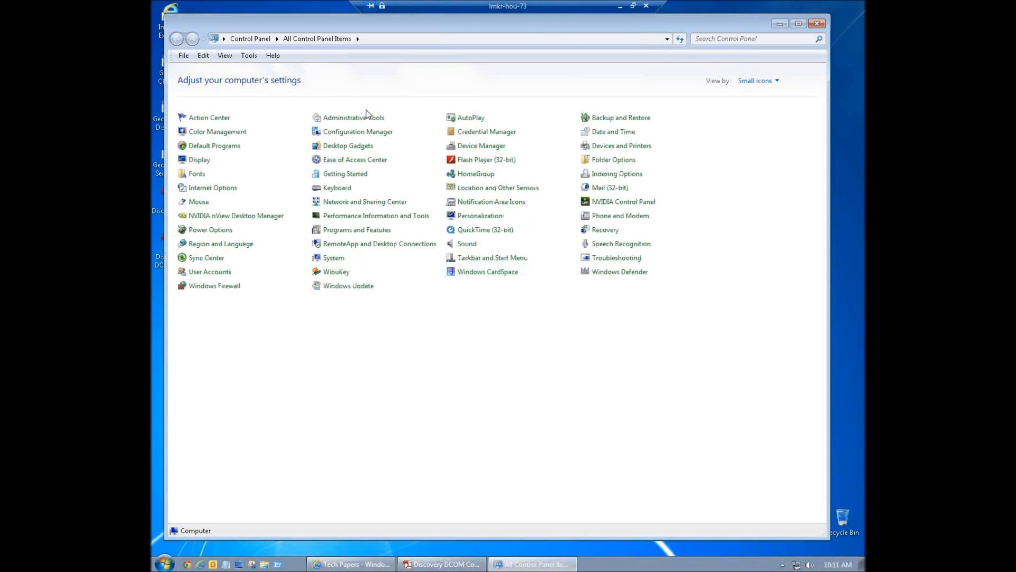
{"action": "left_click", "coordinate": [360, 119]}
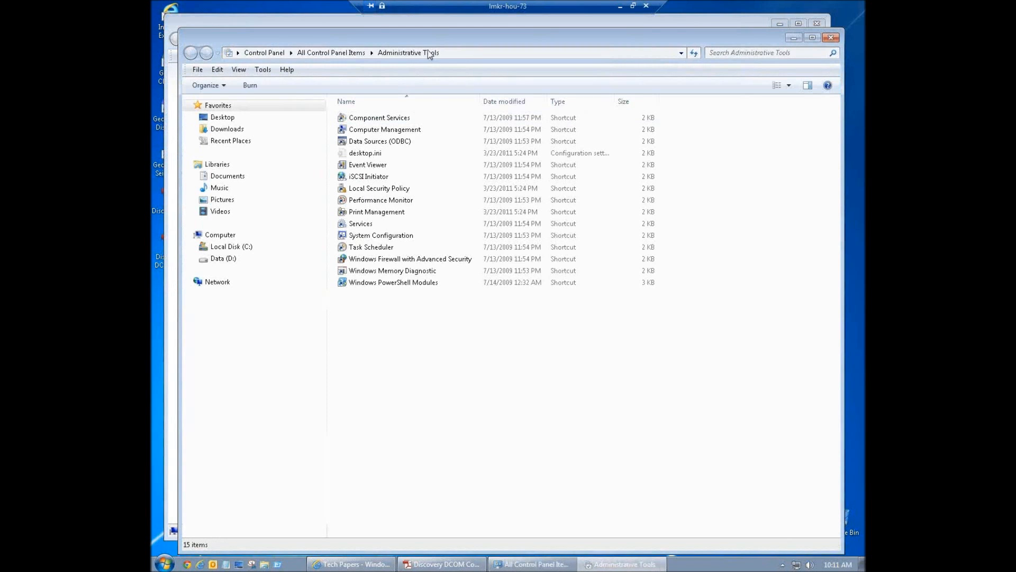
{"action": "double_click", "coordinate": [398, 119]}
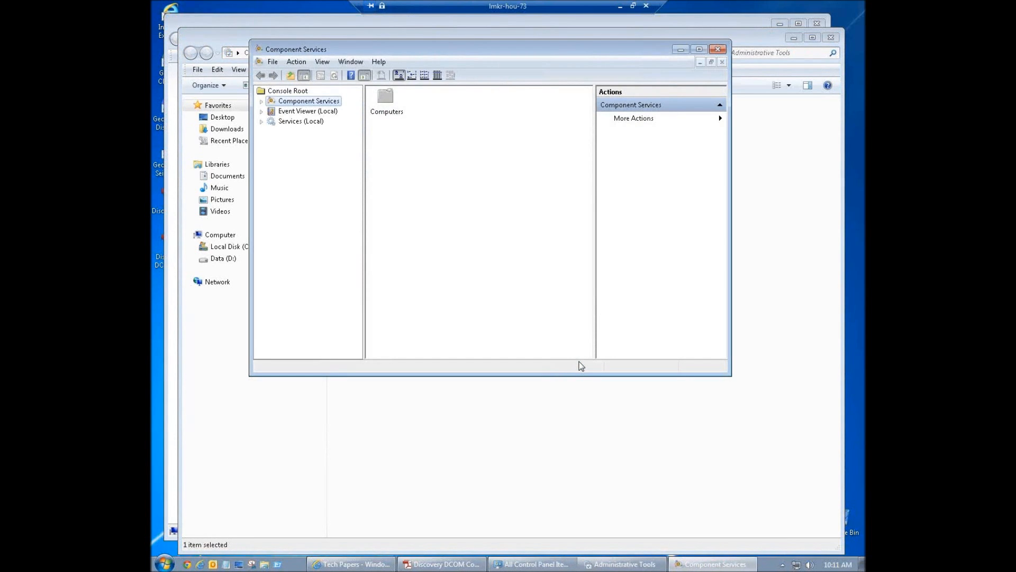
{"action": "left_click", "coordinate": [699, 49]}
- Open the COM Security properties of My Computer, review the access permission limits for Everyone and accept them
{"action": "left_click", "coordinate": [158, 57]}
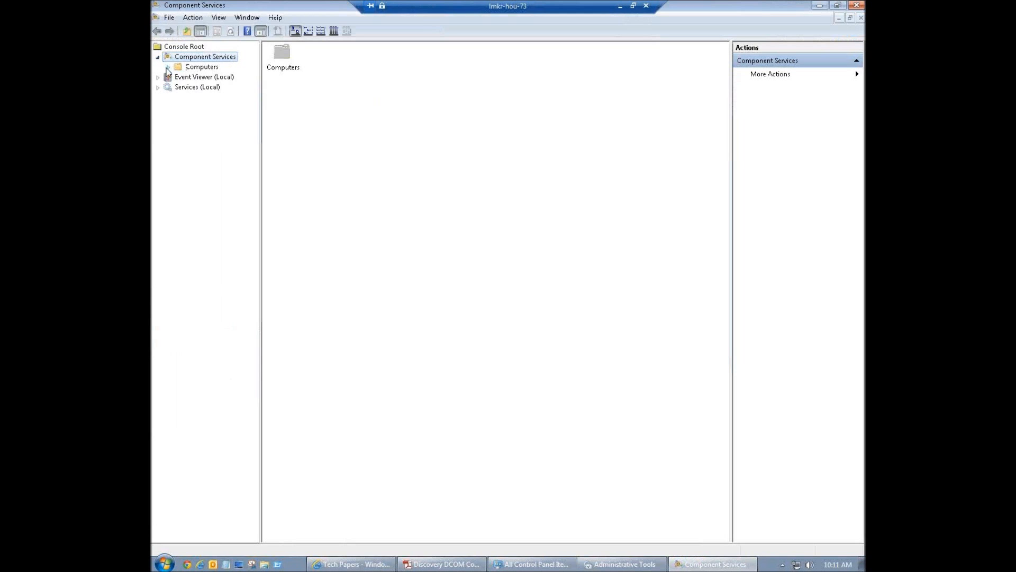
{"action": "left_click", "coordinate": [168, 68]}
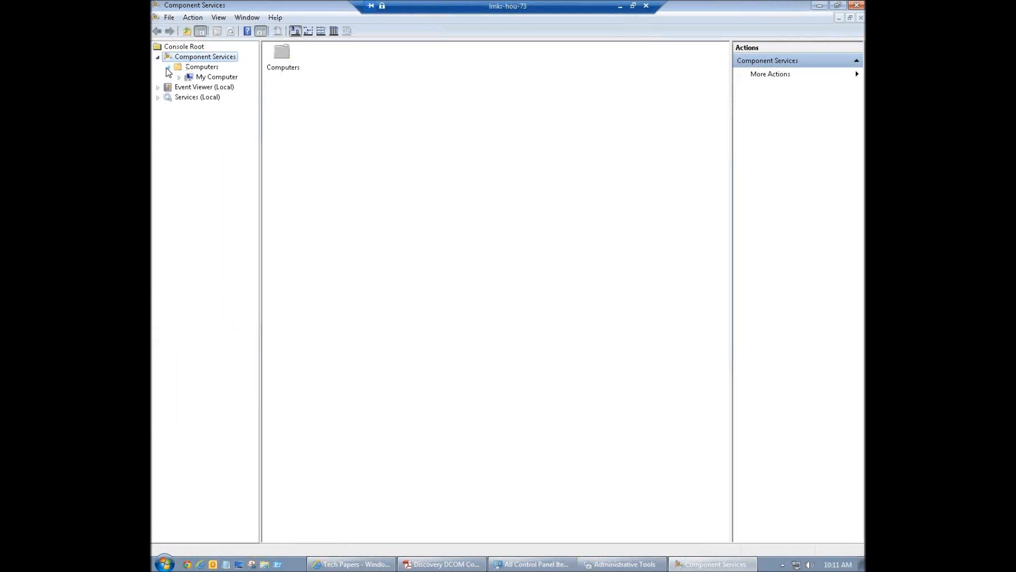
{"action": "right_click", "coordinate": [209, 79]}
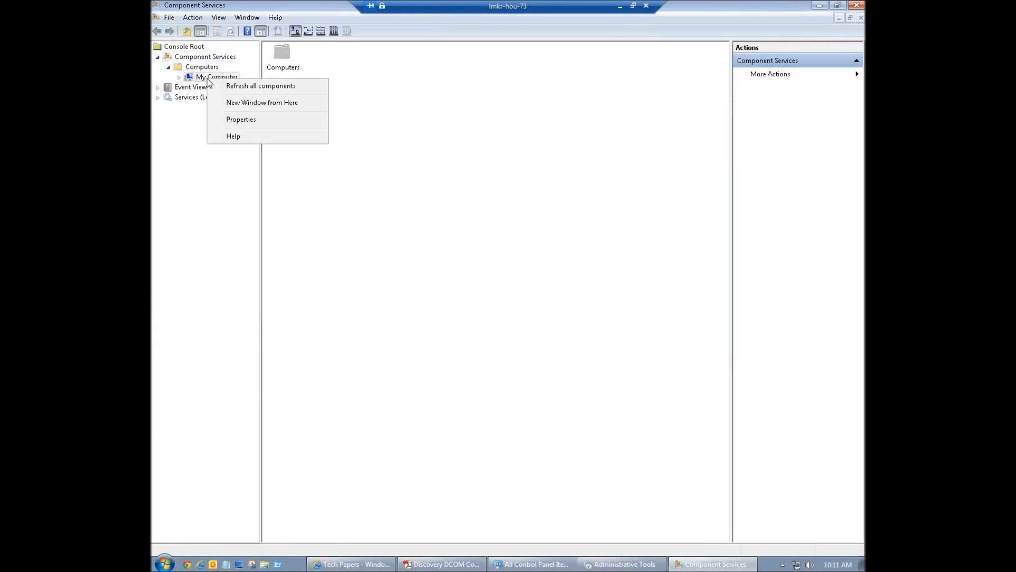
{"action": "left_click", "coordinate": [251, 120]}
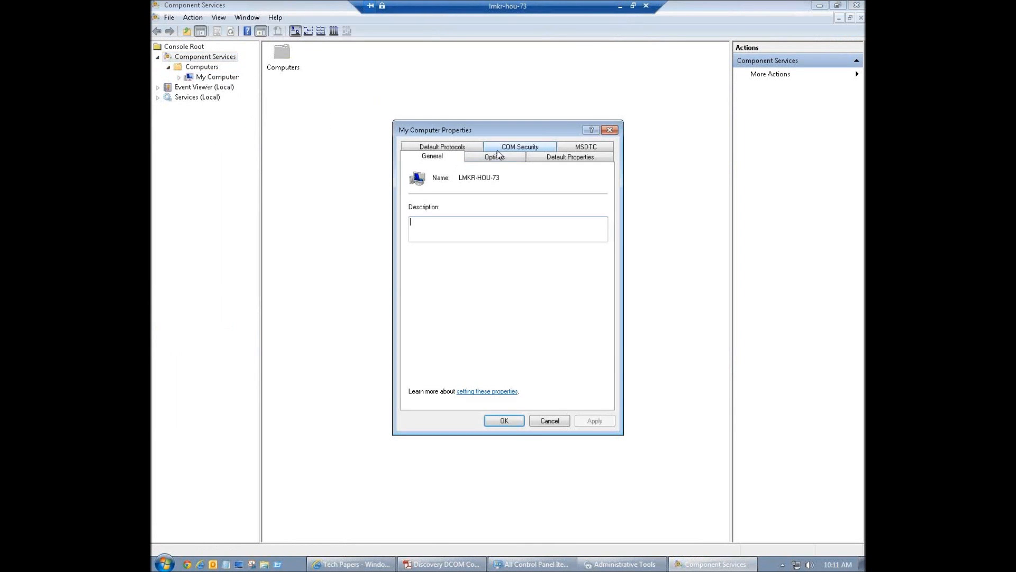
{"action": "left_click", "coordinate": [501, 151]}
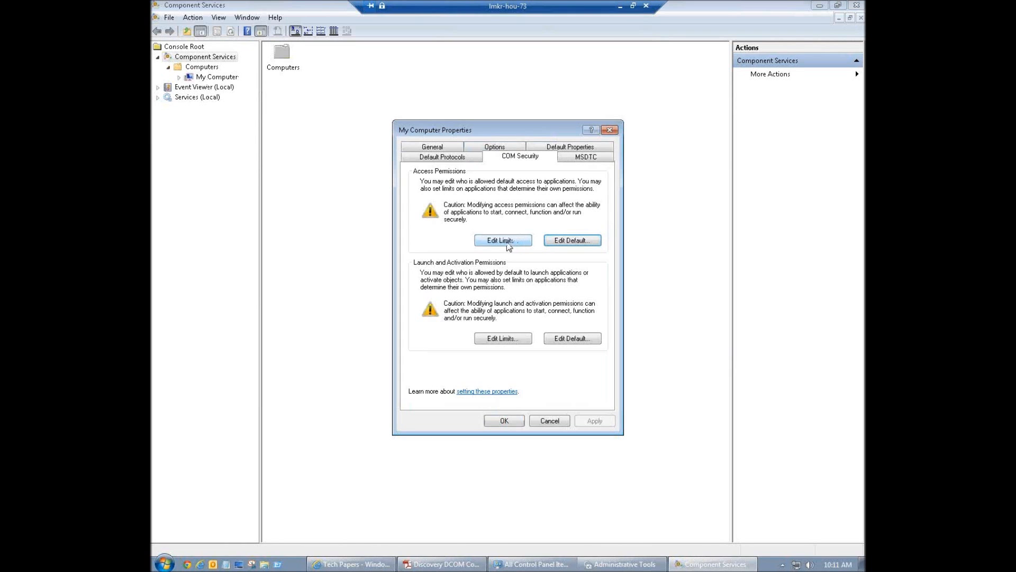
{"action": "left_click", "coordinate": [511, 245]}
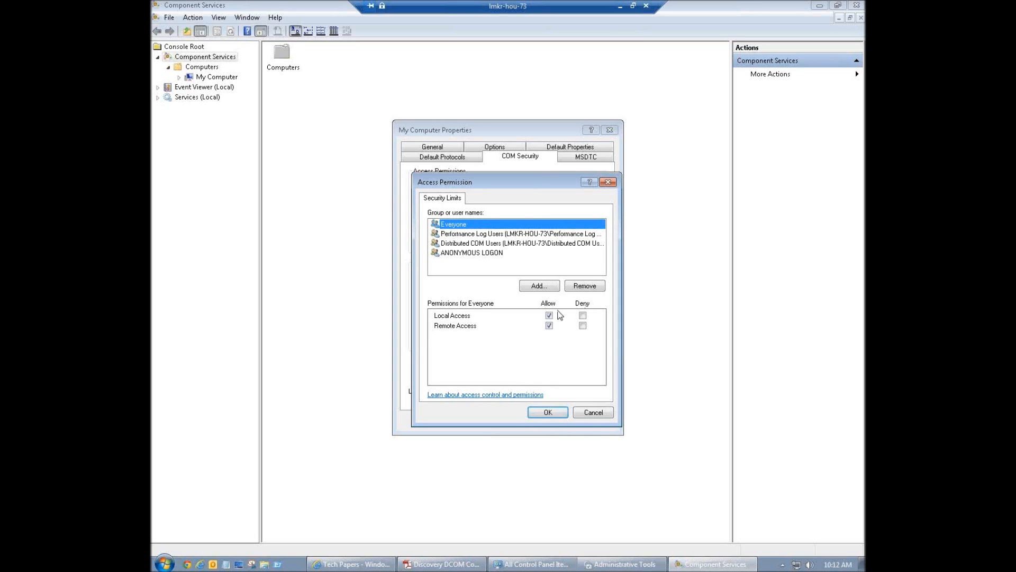
{"action": "left_click", "coordinate": [548, 413]}
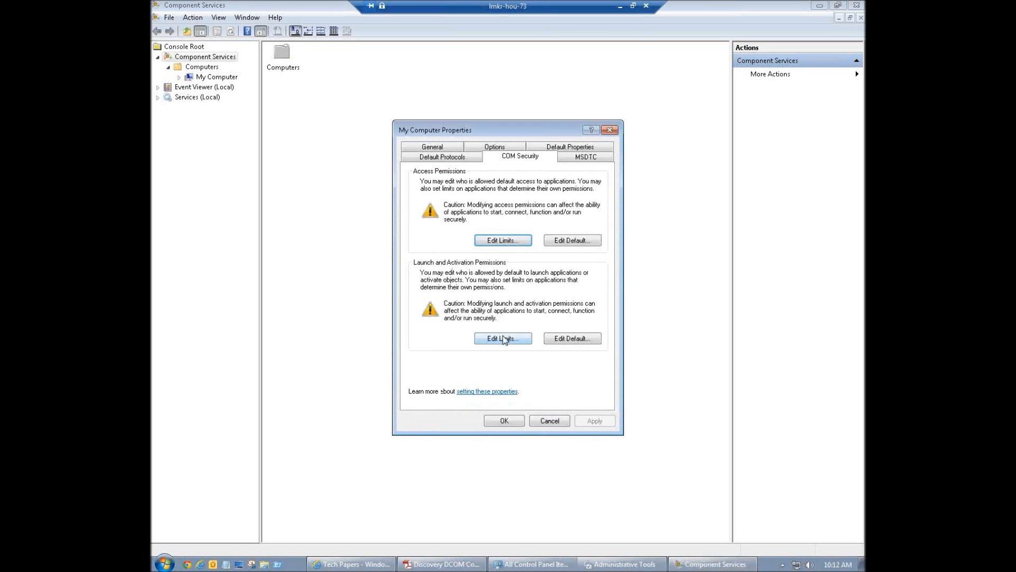
- In the launch and activation limits for Everyone, switch Remote Launch on and back off, and accept the My Computer properties
{"action": "left_click", "coordinate": [503, 339]}
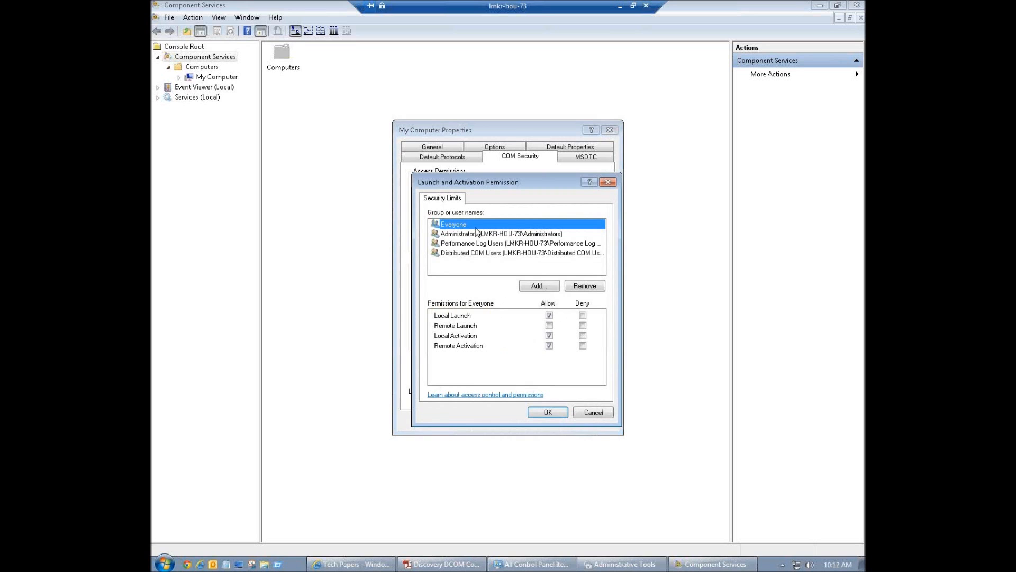
{"action": "left_click", "coordinate": [549, 325]}
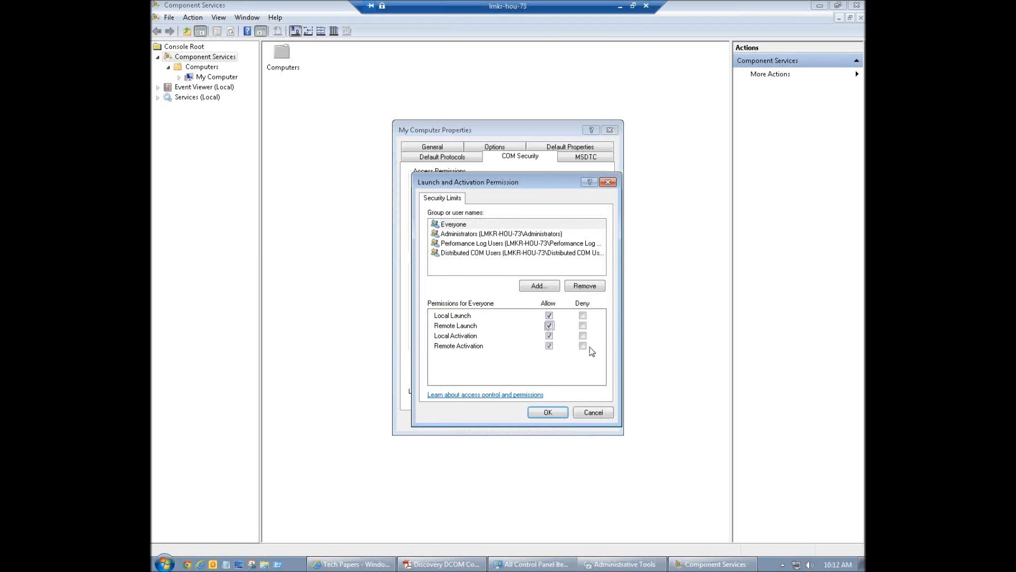
{"action": "left_click", "coordinate": [549, 325]}
{"action": "left_click", "coordinate": [549, 413]}
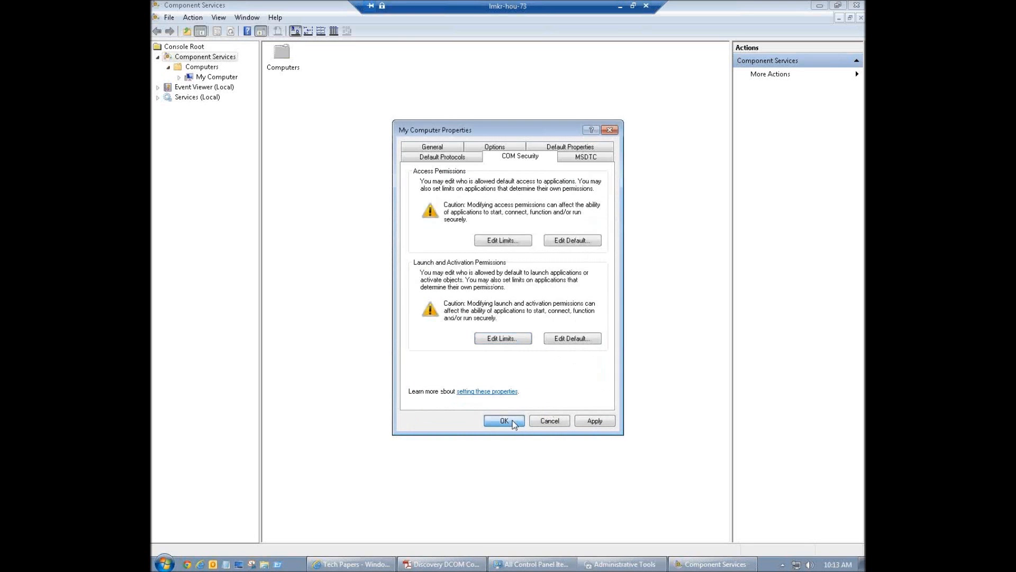
{"action": "left_click", "coordinate": [512, 421]}
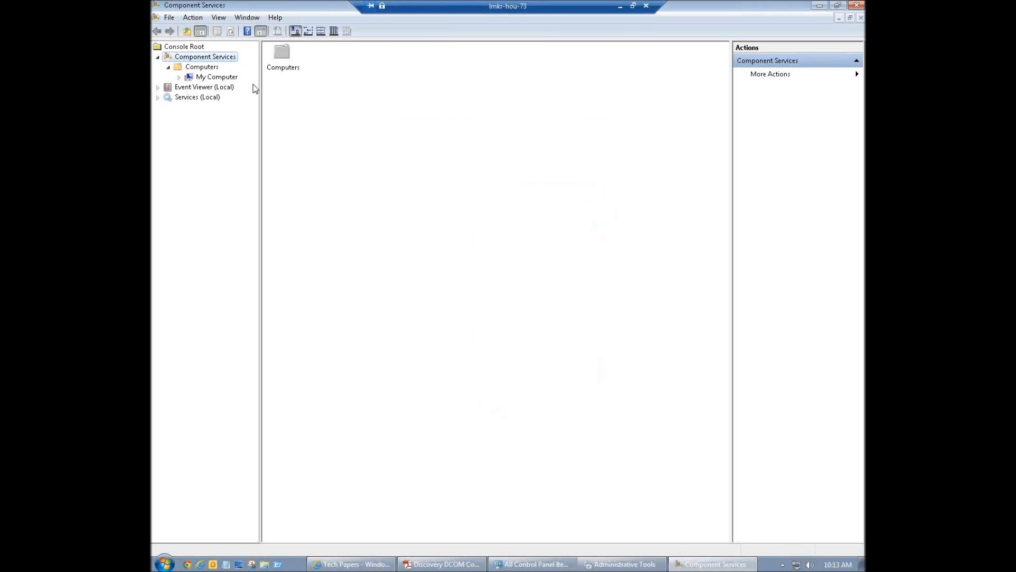
- Find GeoSync under My Computer's DCOM Config and open its properties
{"action": "left_click", "coordinate": [179, 77]}
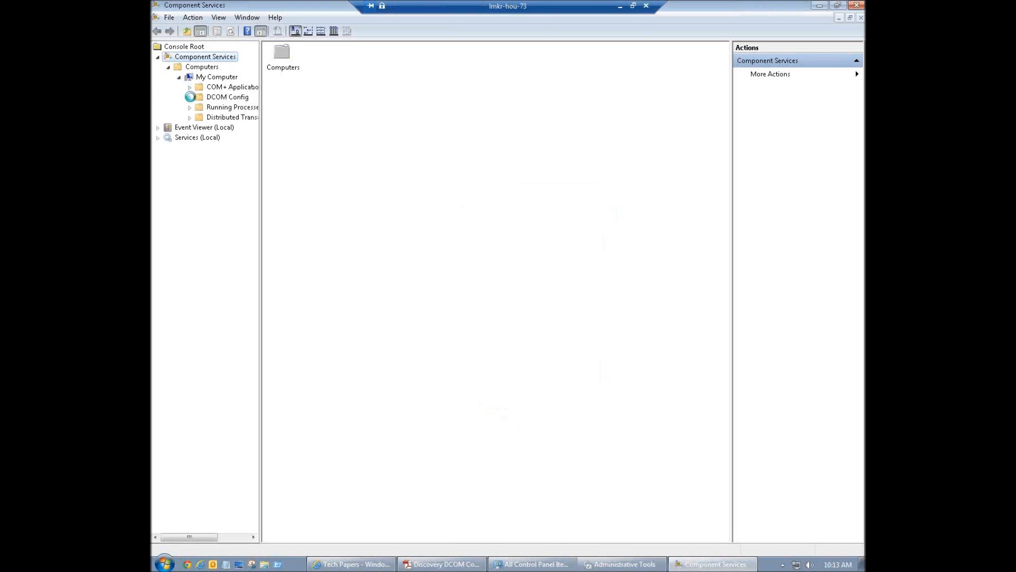
{"action": "left_click", "coordinate": [190, 98]}
{"action": "left_click_drag", "start_coordinate": [253, 93], "coordinate": [251, 142]}
{"action": "scroll", "coordinate": [251, 142], "scroll_direction": "down", "scroll_amount": 8}
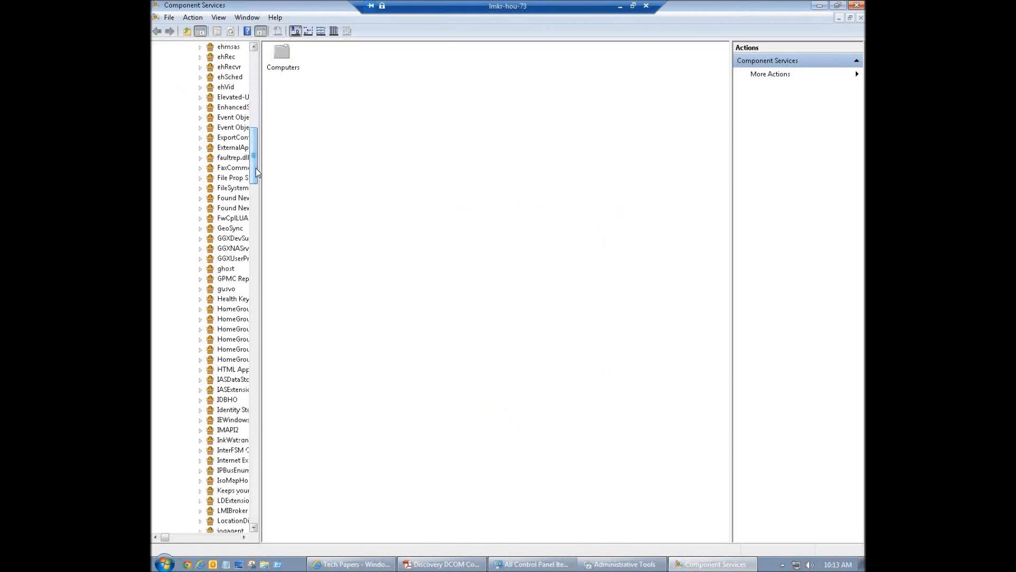
{"action": "right_click", "coordinate": [228, 227]}
{"action": "key", "text": "Escape"}
{"action": "right_click", "coordinate": [221, 232]}
{"action": "left_click", "coordinate": [242, 233]}
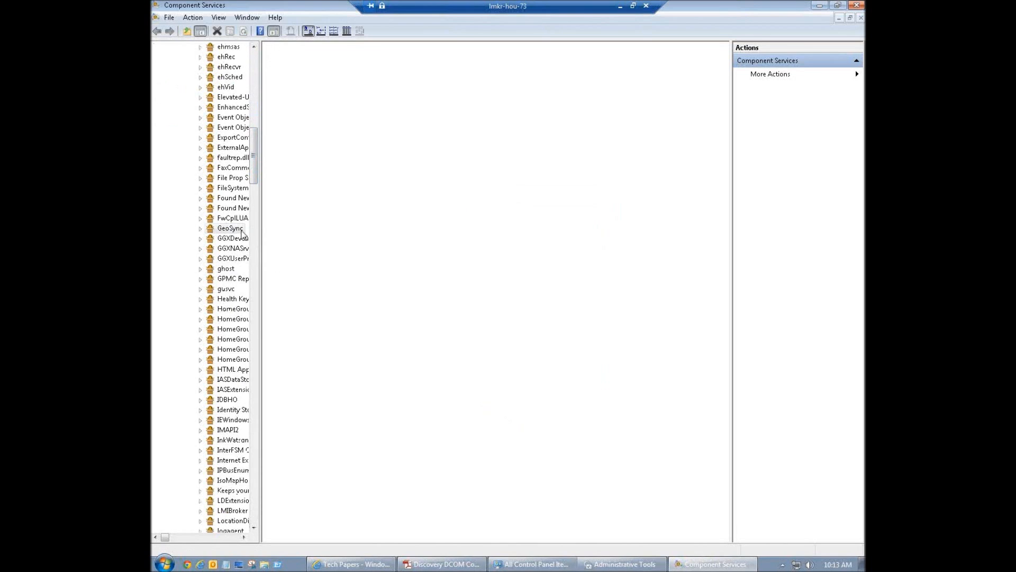
{"action": "right_click", "coordinate": [236, 233]}
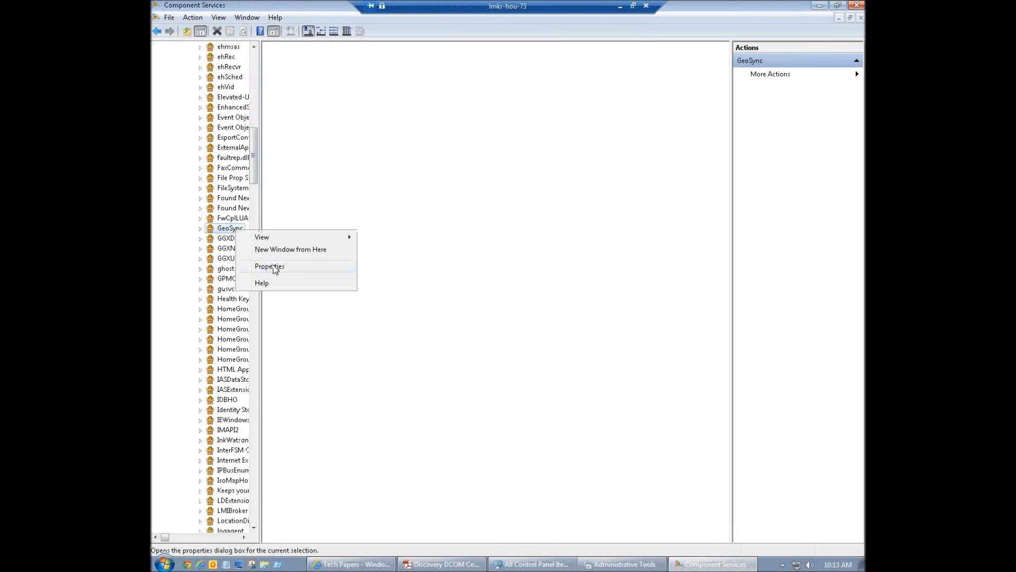
{"action": "left_click", "coordinate": [275, 270]}
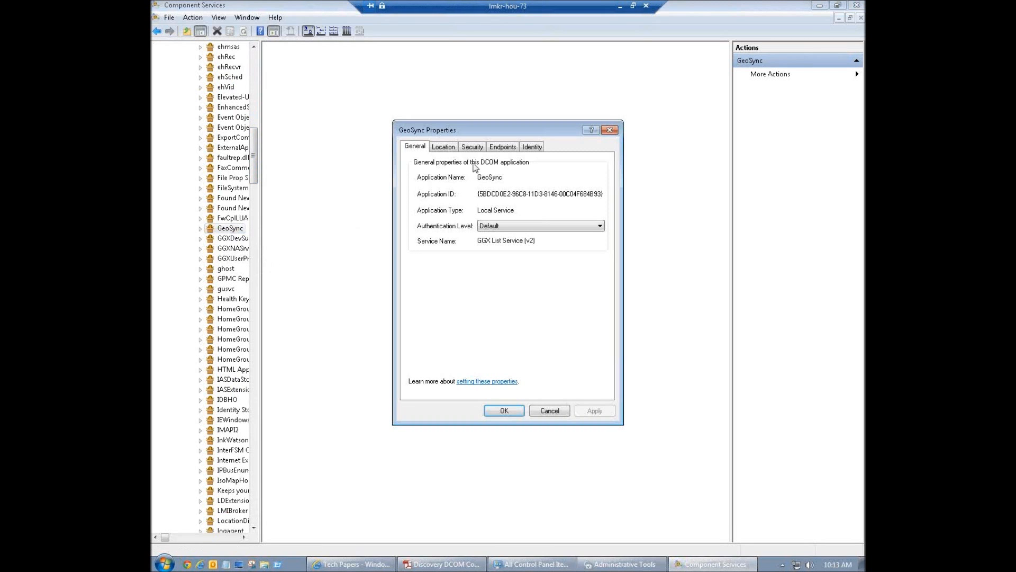
- Customize GeoSync's launch and activation permissions, remove Everyone from them and accept
{"action": "left_click", "coordinate": [473, 146]}
{"action": "left_click", "coordinate": [451, 180]}
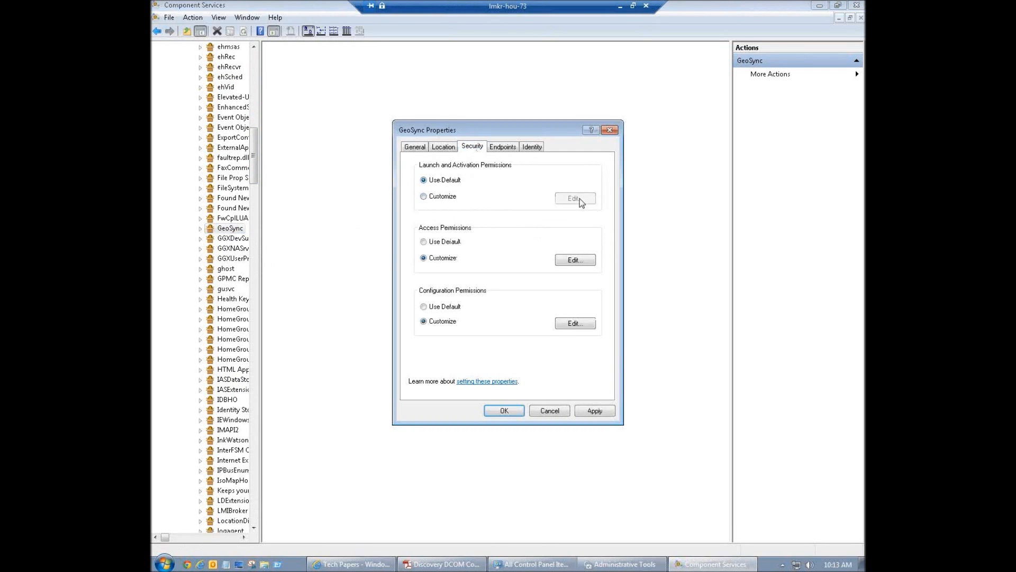
{"action": "left_click", "coordinate": [439, 198]}
{"action": "left_click", "coordinate": [585, 202]}
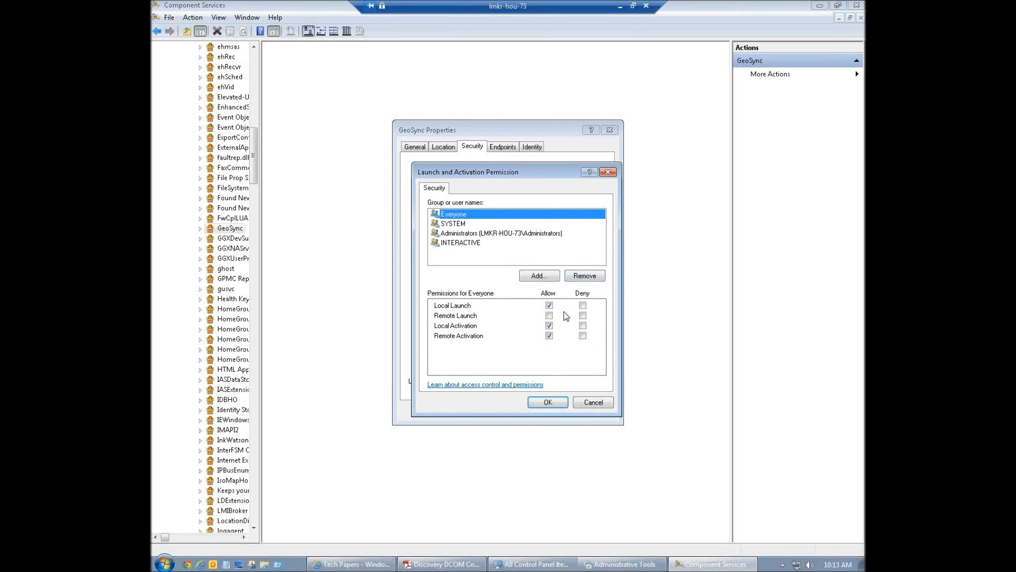
{"action": "left_click", "coordinate": [586, 278]}
{"action": "left_click", "coordinate": [553, 403]}
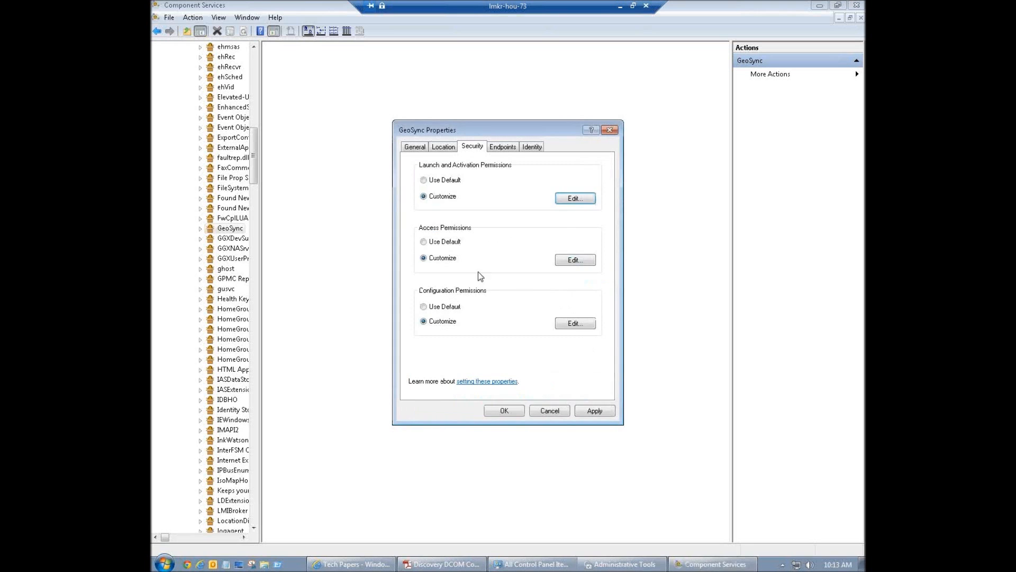
- Remove Everyone from GeoSync's customized access permissions, and return both launch and access permissions to Use Default
{"action": "left_click", "coordinate": [445, 258]}
{"action": "left_click", "coordinate": [577, 260]}
{"action": "left_click", "coordinate": [575, 276]}
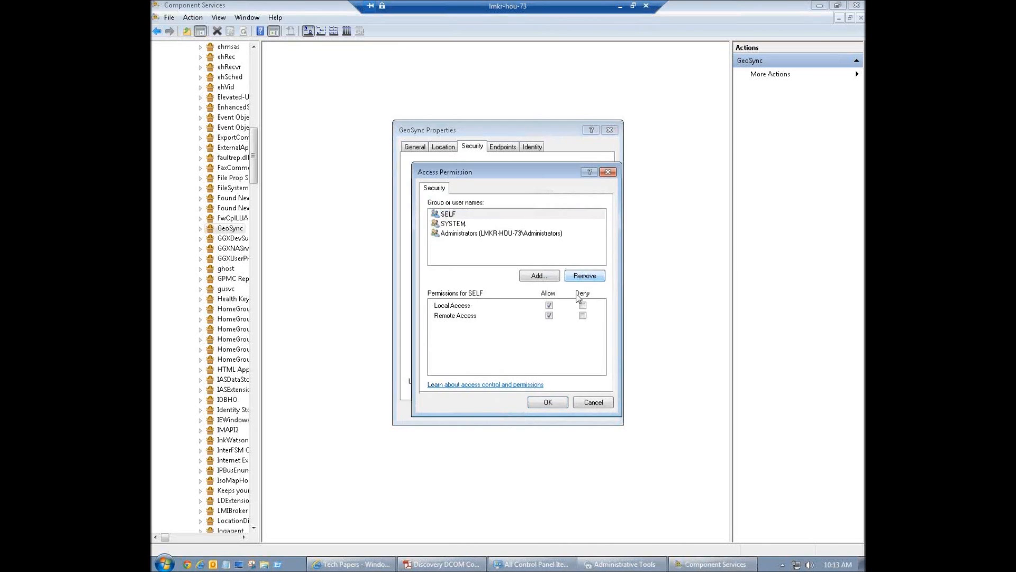
{"action": "left_click", "coordinate": [557, 405]}
{"action": "left_click", "coordinate": [436, 183]}
{"action": "left_click", "coordinate": [432, 244]}
- Customize GeoSync's launch and activation permissions, adding Everyone with Local Launch, Local Activation and Remote Activation allowed
{"action": "left_click", "coordinate": [440, 197]}
{"action": "left_click", "coordinate": [576, 200]}
{"action": "left_click", "coordinate": [546, 278]}
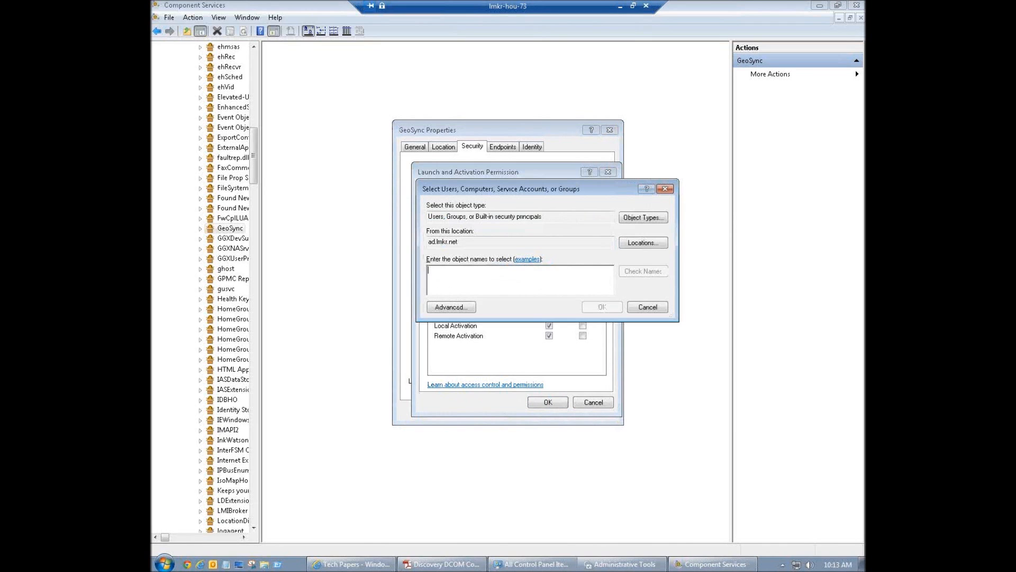
{"action": "type", "text": "everyone"}
{"action": "left_click", "coordinate": [643, 272]}
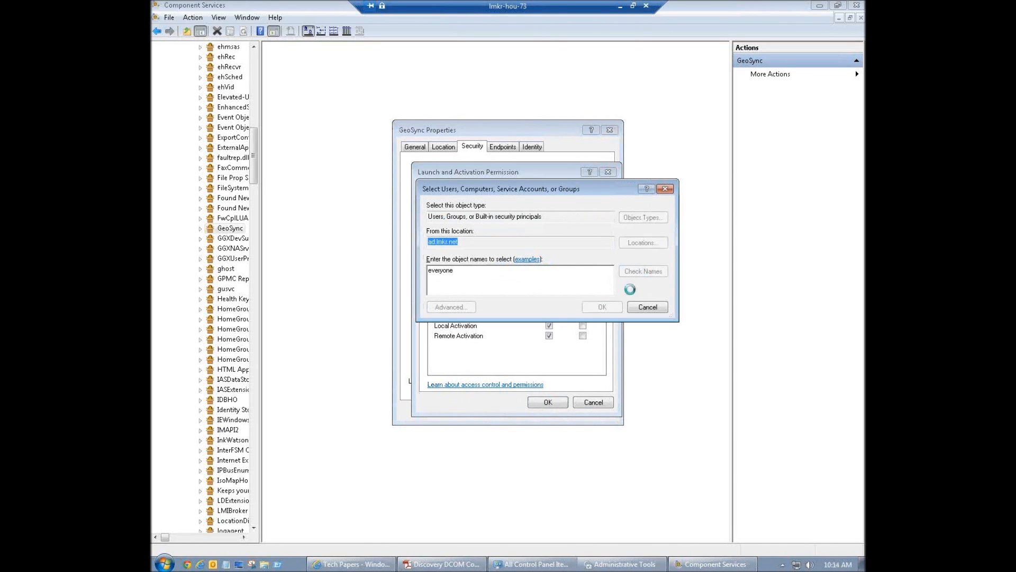
{"action": "left_click", "coordinate": [606, 307]}
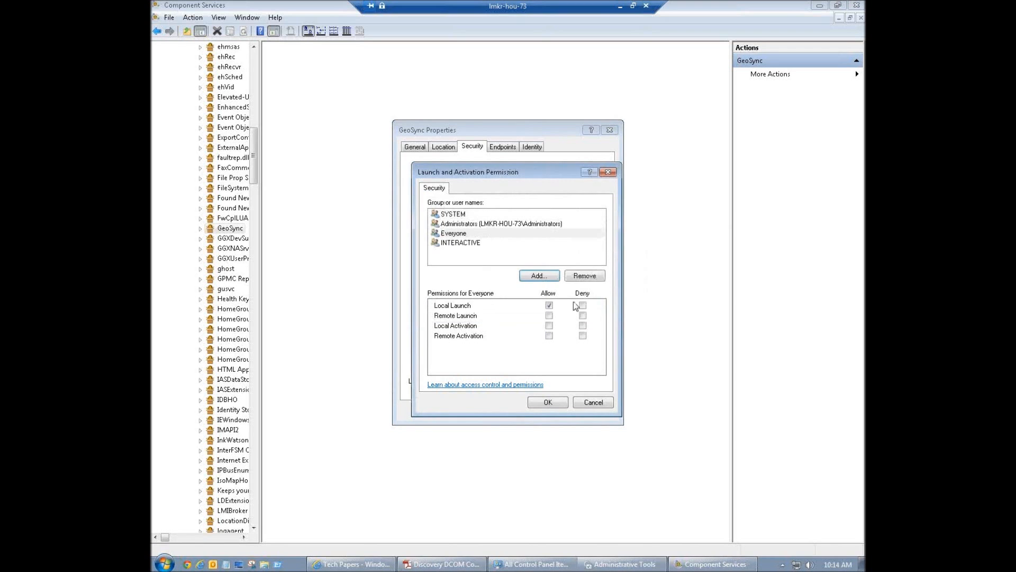
{"action": "left_click", "coordinate": [549, 325]}
{"action": "left_click", "coordinate": [549, 335]}
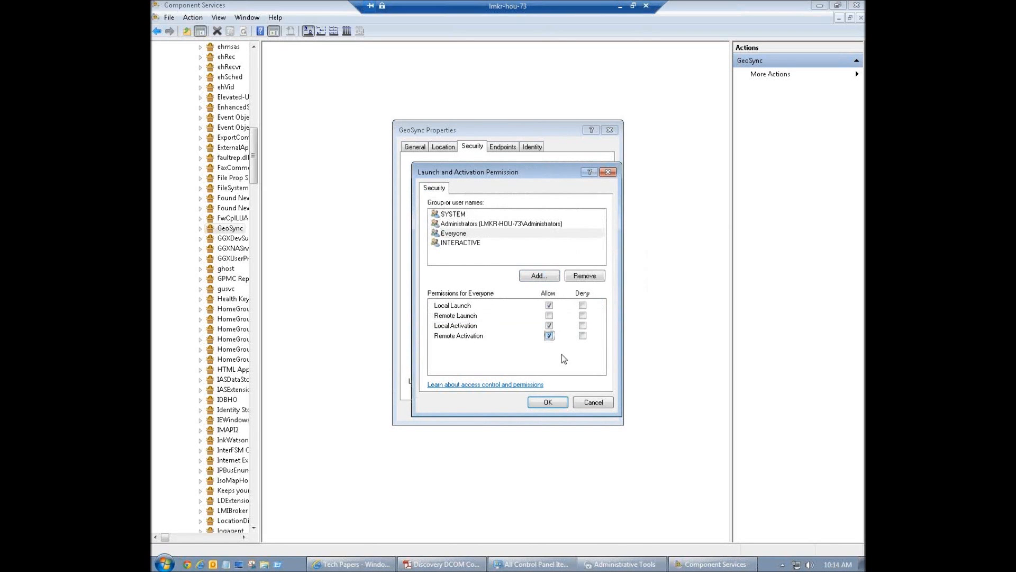
{"action": "left_click", "coordinate": [548, 401]}
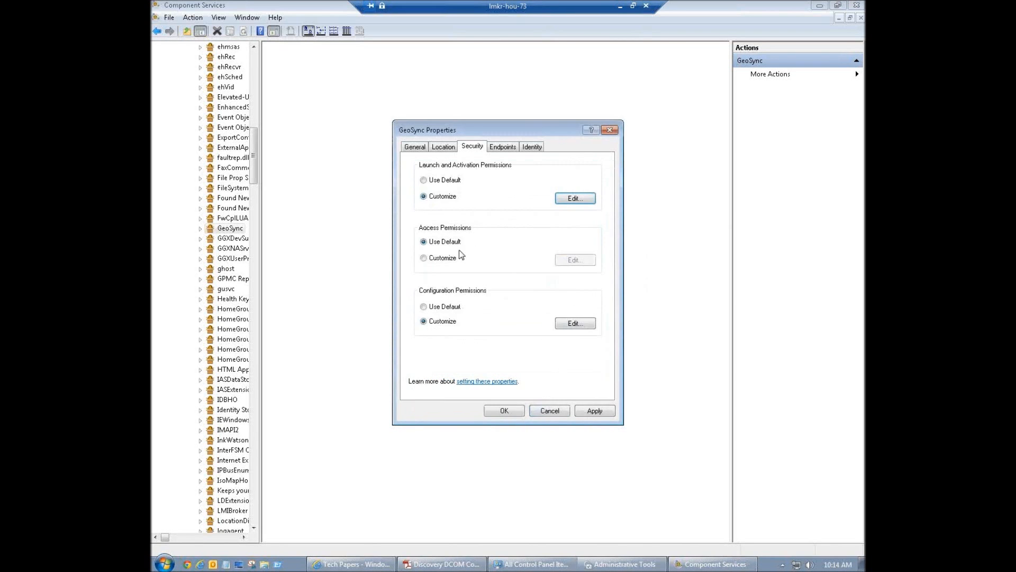
- Customize GeoSync's access permissions, adding Everyone with Local Access and Remote Access allowed
{"action": "left_click", "coordinate": [575, 260]}
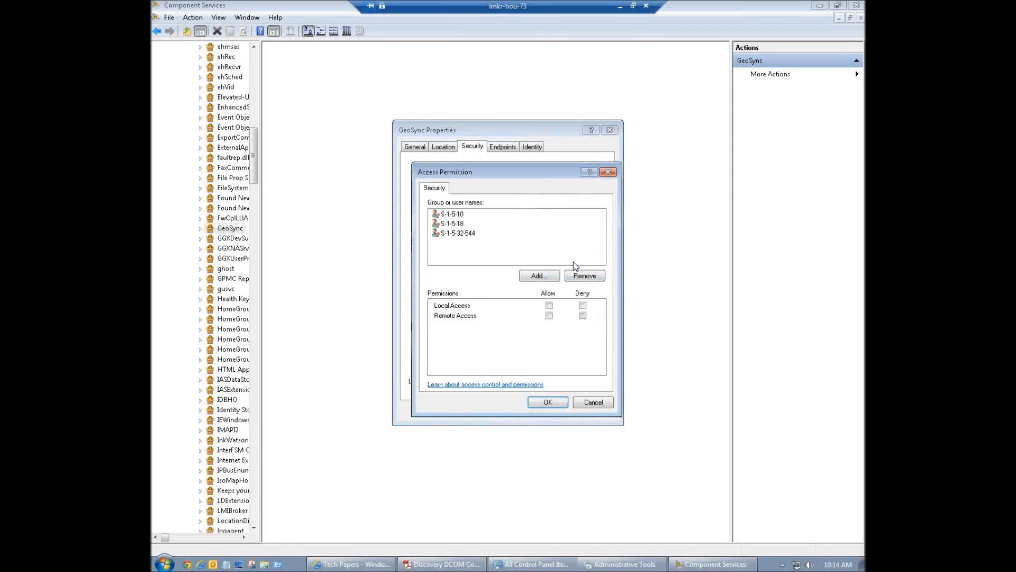
{"action": "left_click", "coordinate": [550, 274]}
{"action": "type", "text": "everupome"}
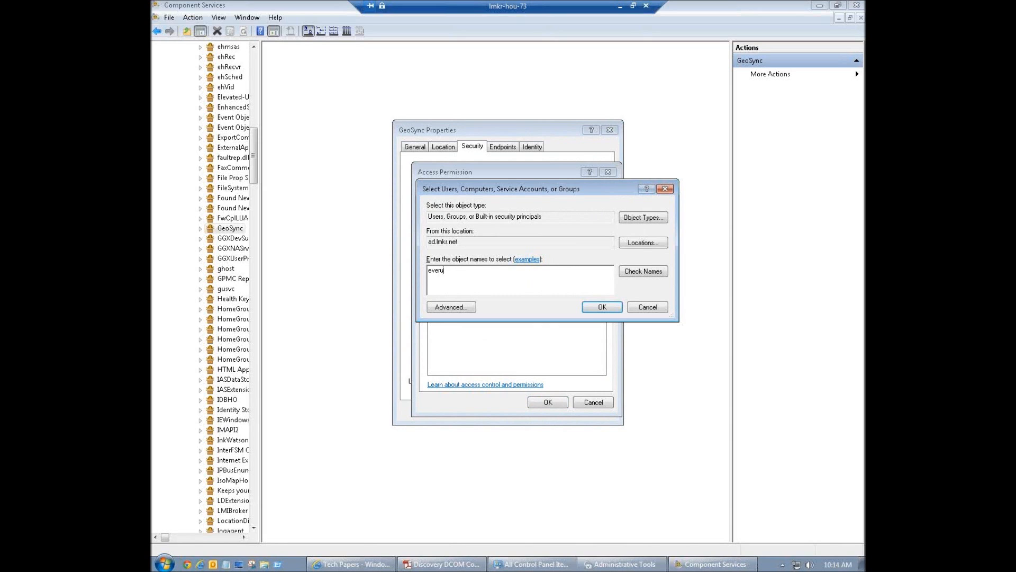
{"action": "left_click", "coordinate": [660, 273]}
{"action": "left_click", "coordinate": [608, 308]}
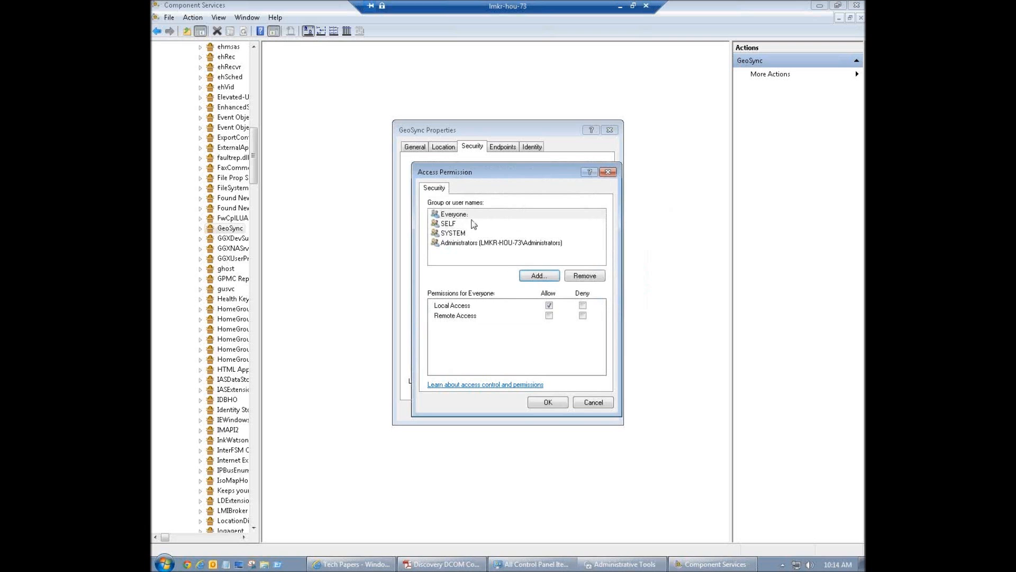
{"action": "left_click", "coordinate": [549, 316]}
{"action": "left_click", "coordinate": [540, 408]}
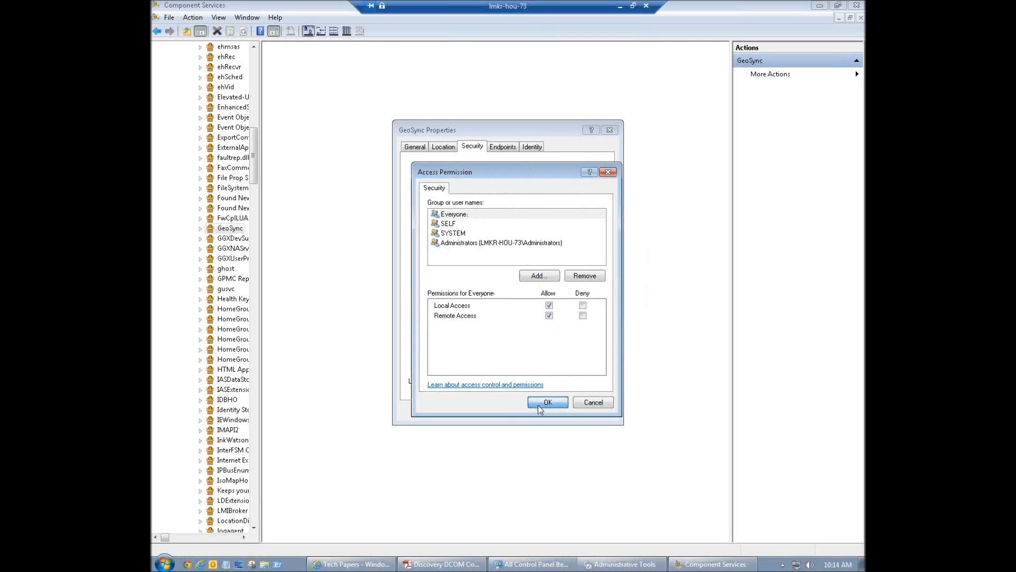
- Recheck the launch and activation permissions for Everyone and accept the GeoSync properties
{"action": "left_click", "coordinate": [580, 199]}
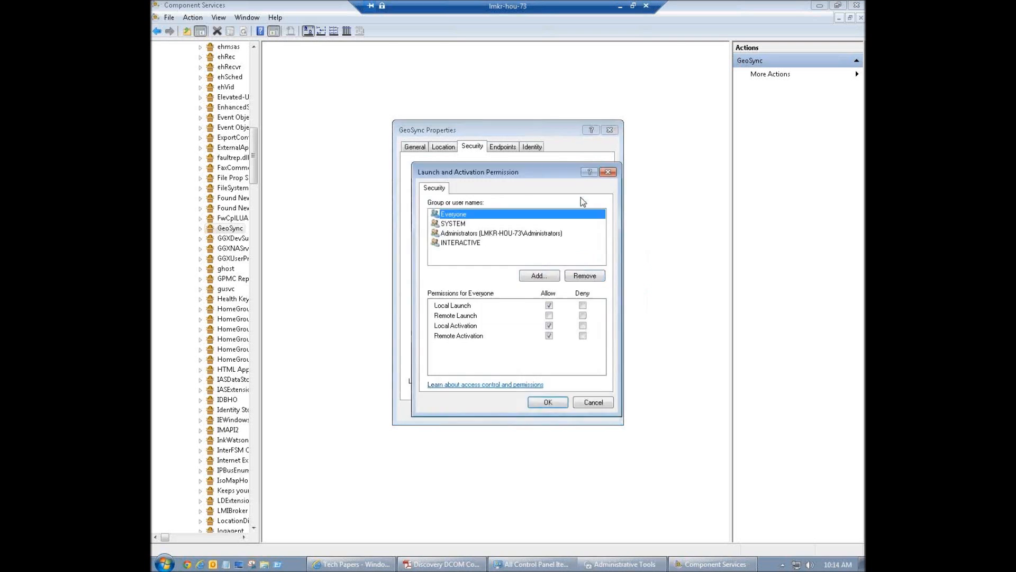
{"action": "left_click", "coordinate": [545, 403]}
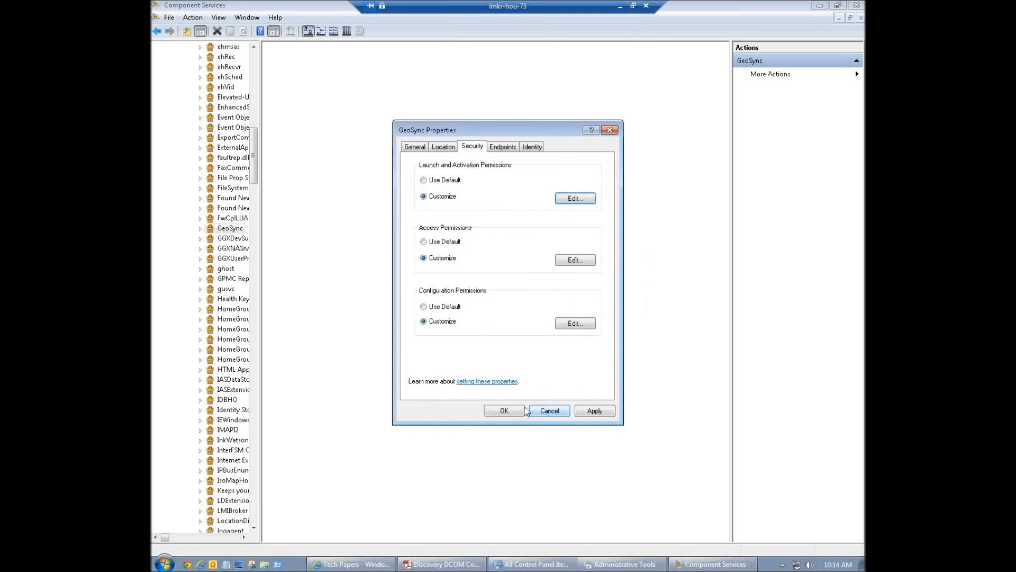
{"action": "left_click", "coordinate": [512, 412]}
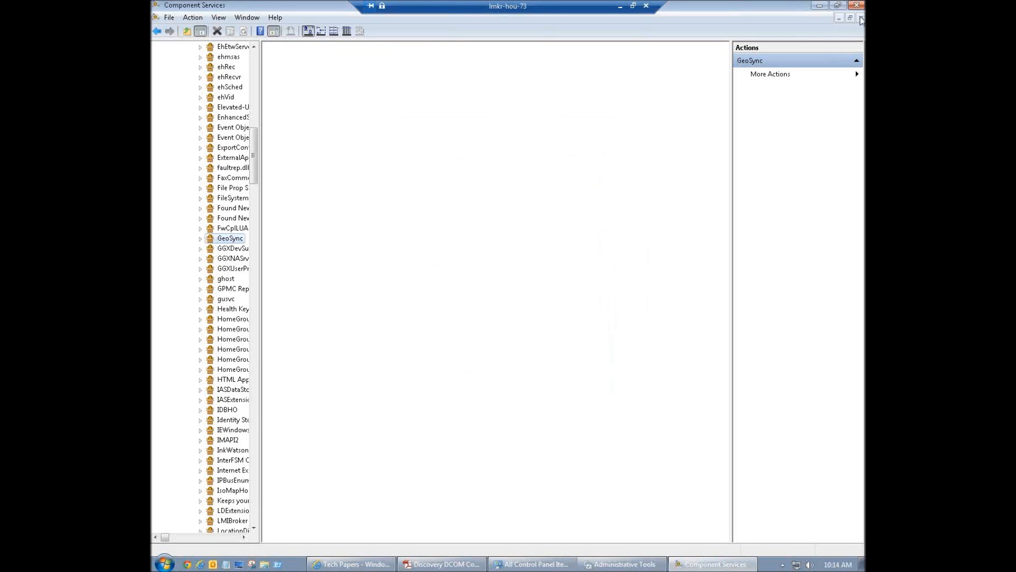
- Exit Component Services, close the Administrative Tools window and reposition the Control Panel window on the desktop
{"action": "left_click", "coordinate": [850, 18]}
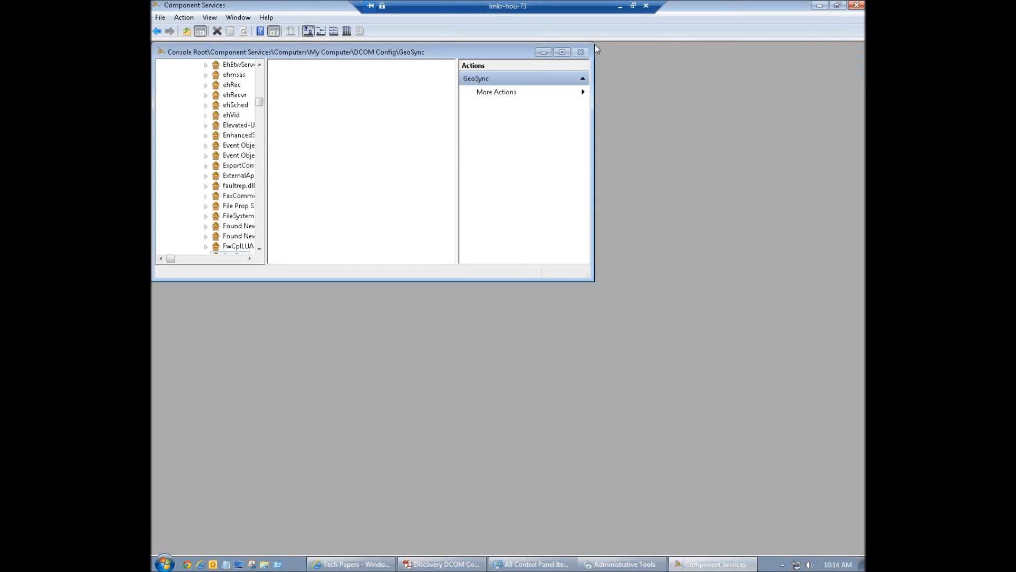
{"action": "left_click", "coordinate": [160, 17]}
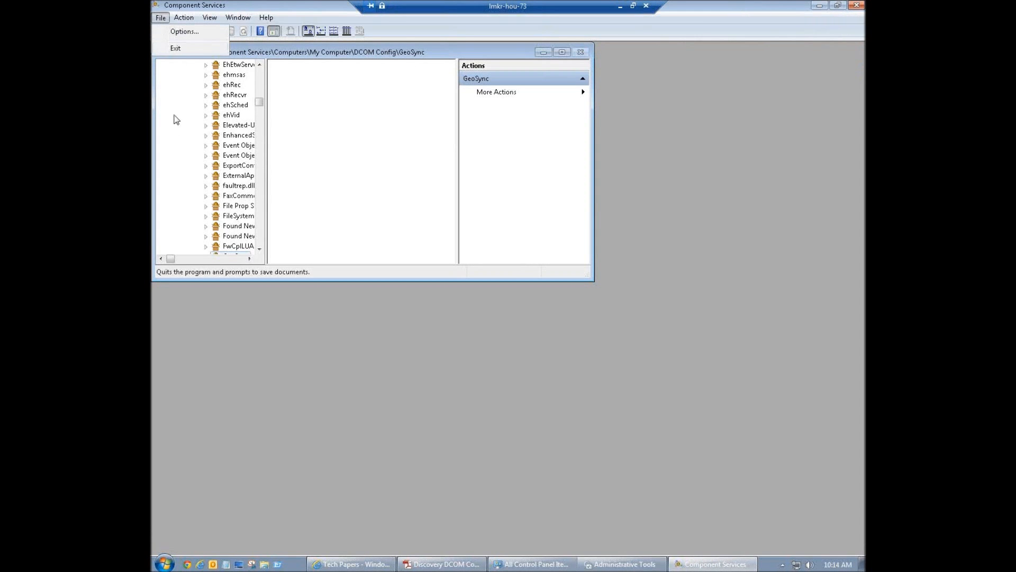
{"action": "left_click", "coordinate": [178, 49]}
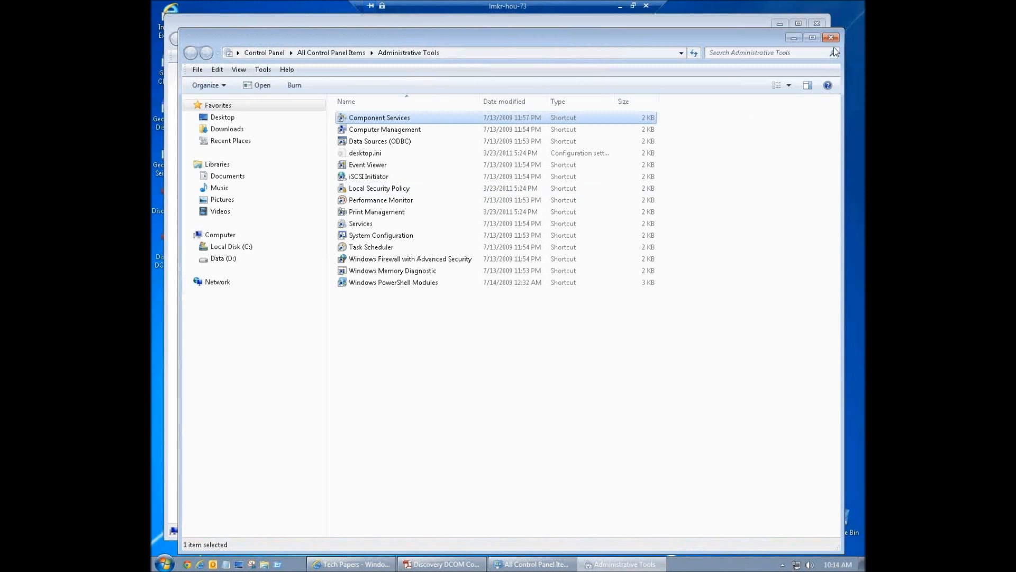
{"action": "left_click", "coordinate": [830, 40]}
{"action": "left_click_drag", "start_coordinate": [730, 26], "coordinate": [708, 156]}
{"action": "left_click_drag", "start_coordinate": [701, 169], "coordinate": [768, 97]}
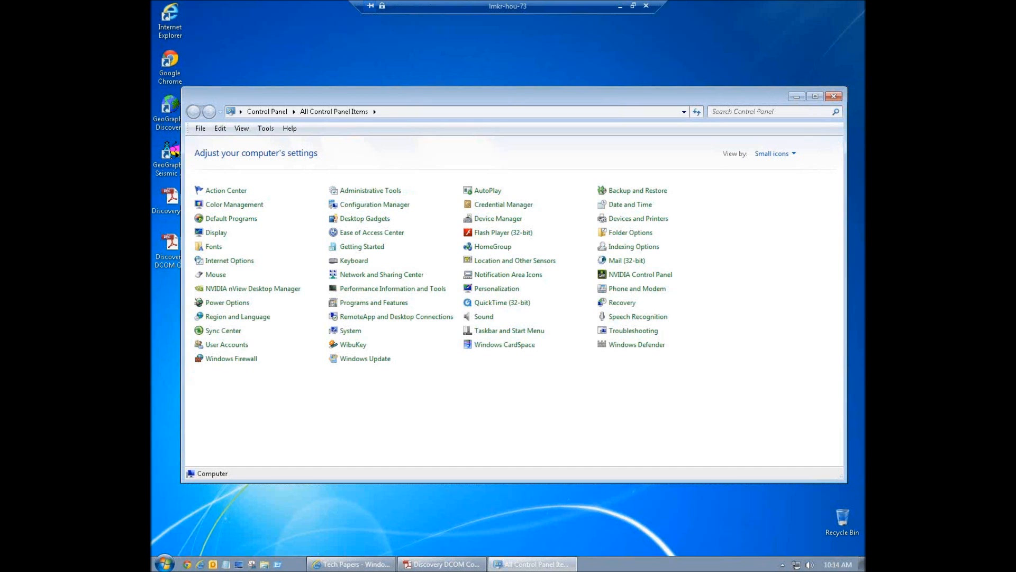
- Switch to the browser's Tech Papers page, highlight the "GeoGraphix Discovery Firewall Setup for Windows 7" title and minimize the browser
{"action": "left_click", "coordinate": [331, 564]}
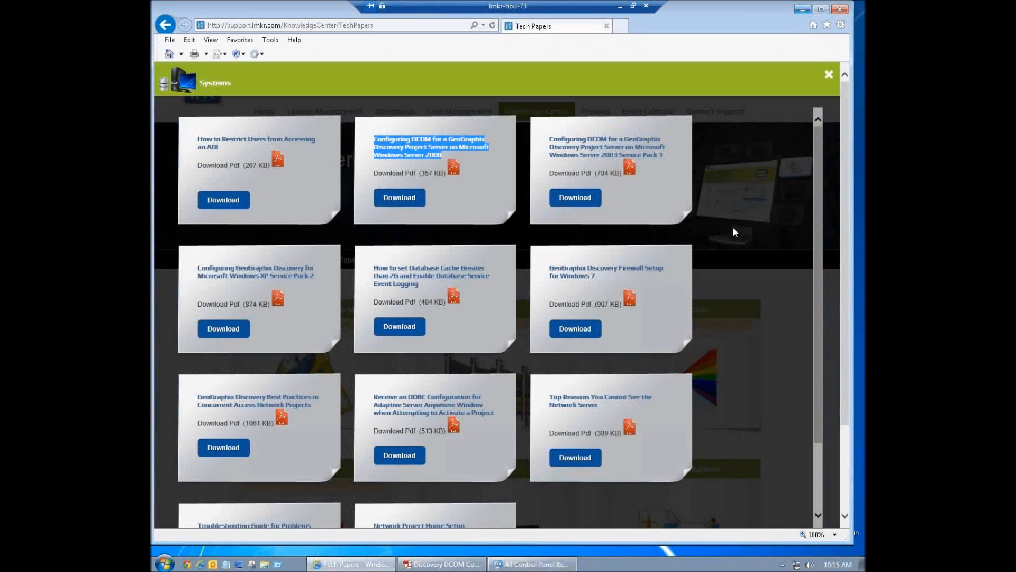
{"action": "left_click_drag", "start_coordinate": [609, 288], "coordinate": [550, 267]}
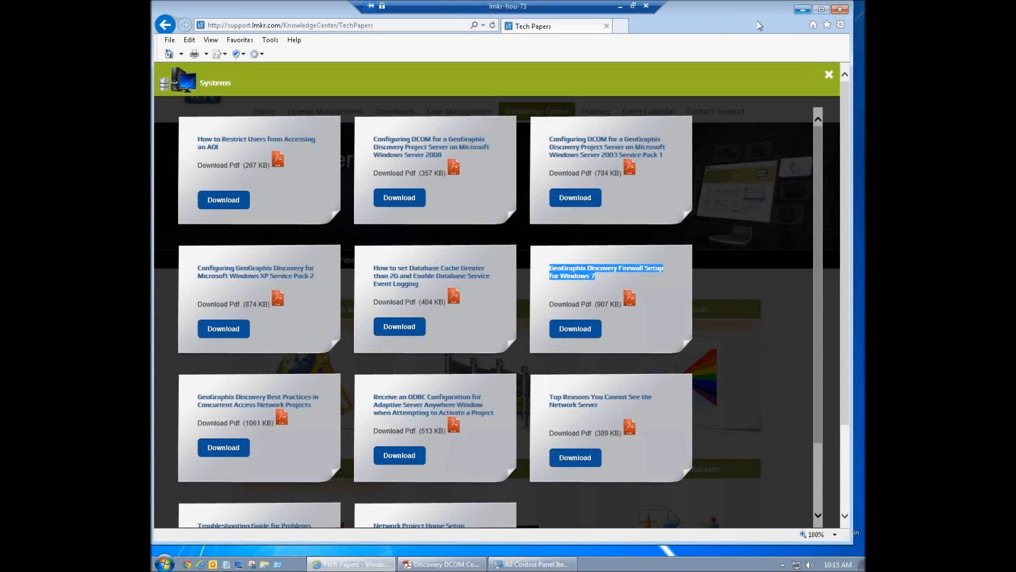
{"action": "left_click", "coordinate": [803, 10]}
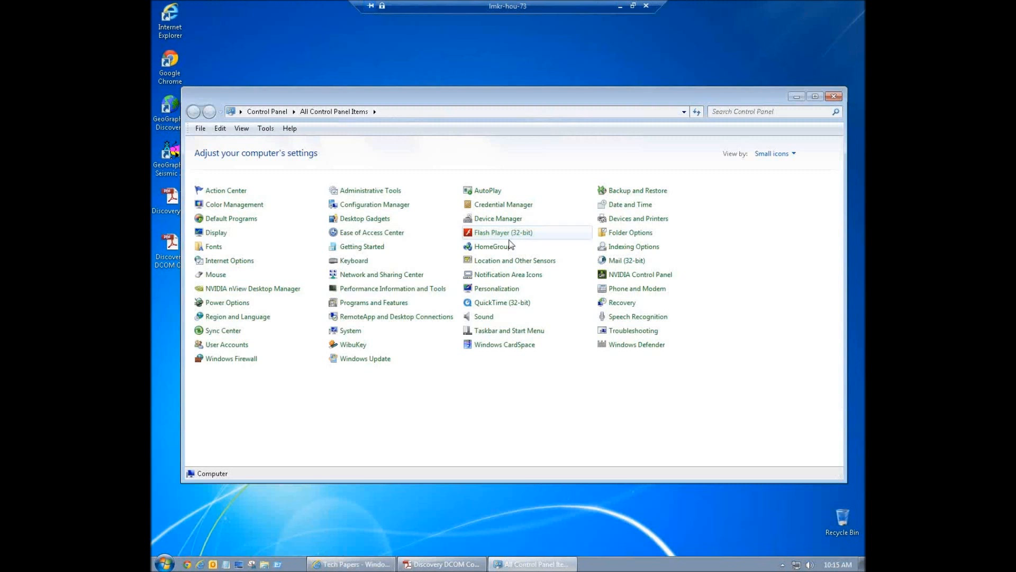
- Open Windows Firewall's allowed programs list from the Control Panel and look through its entries
{"action": "left_click", "coordinate": [228, 360]}
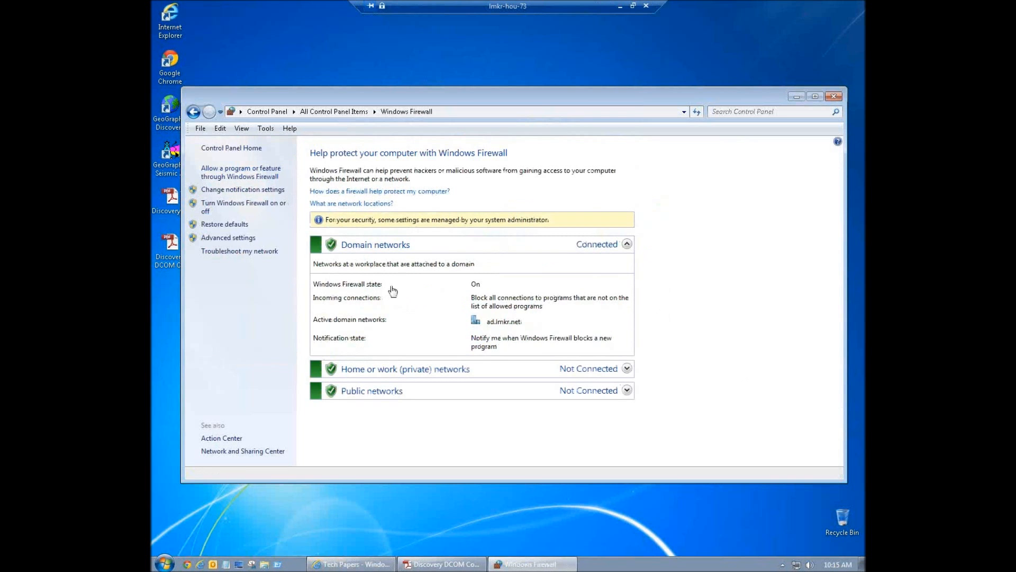
{"action": "left_click", "coordinate": [270, 178]}
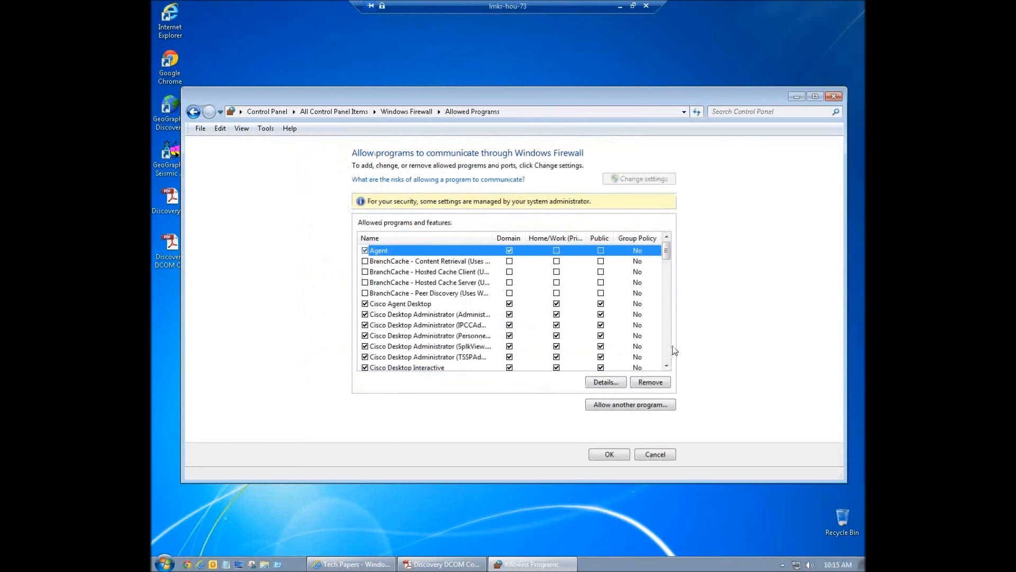
{"action": "left_click", "coordinate": [668, 347]}
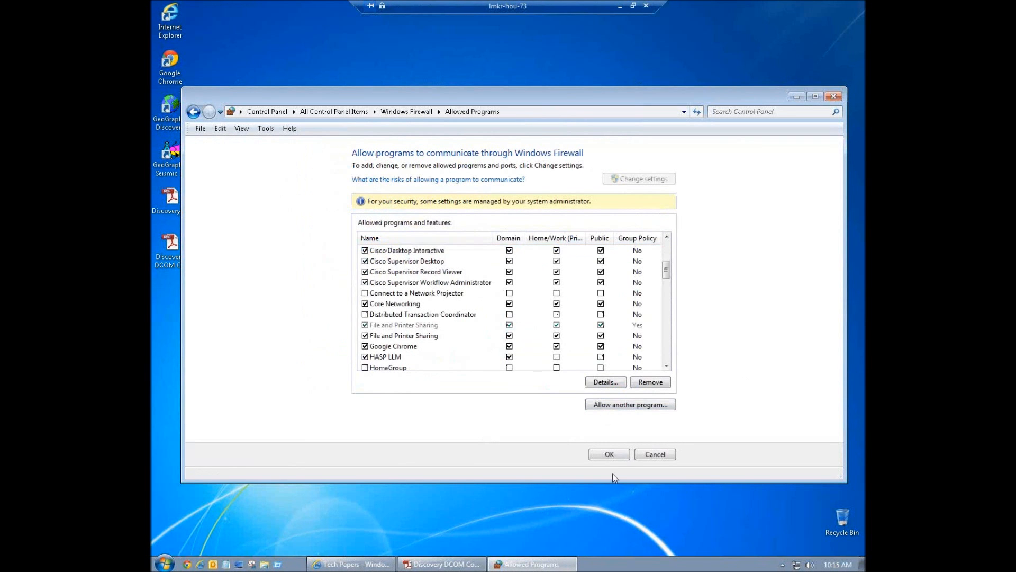
- Start allowing another program and browse to the BIN64 folder of SQL Anywhere 12 under C:\Program Files (x86)\GeoGraphix
{"action": "left_click", "coordinate": [618, 406]}
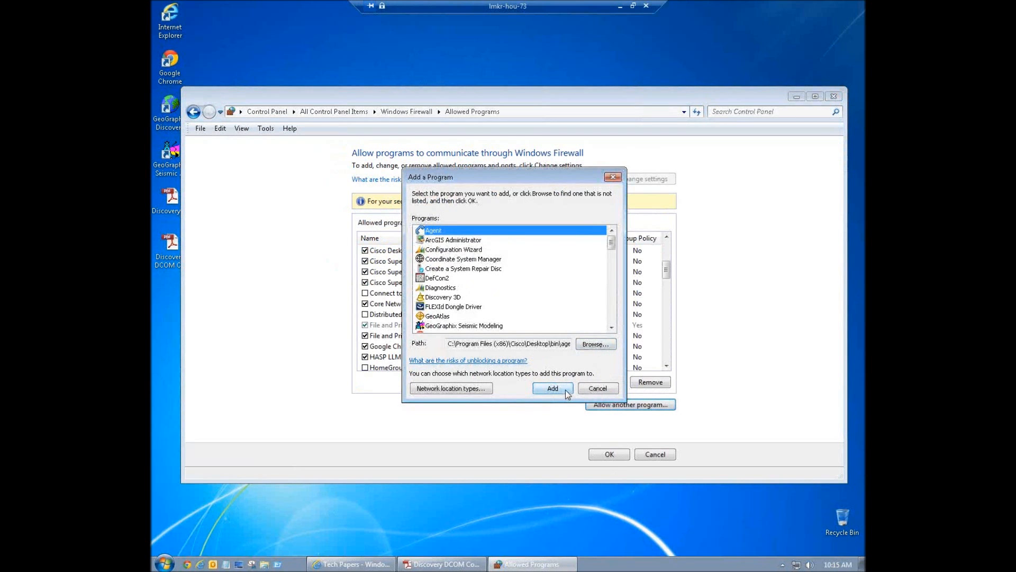
{"action": "left_click", "coordinate": [595, 347]}
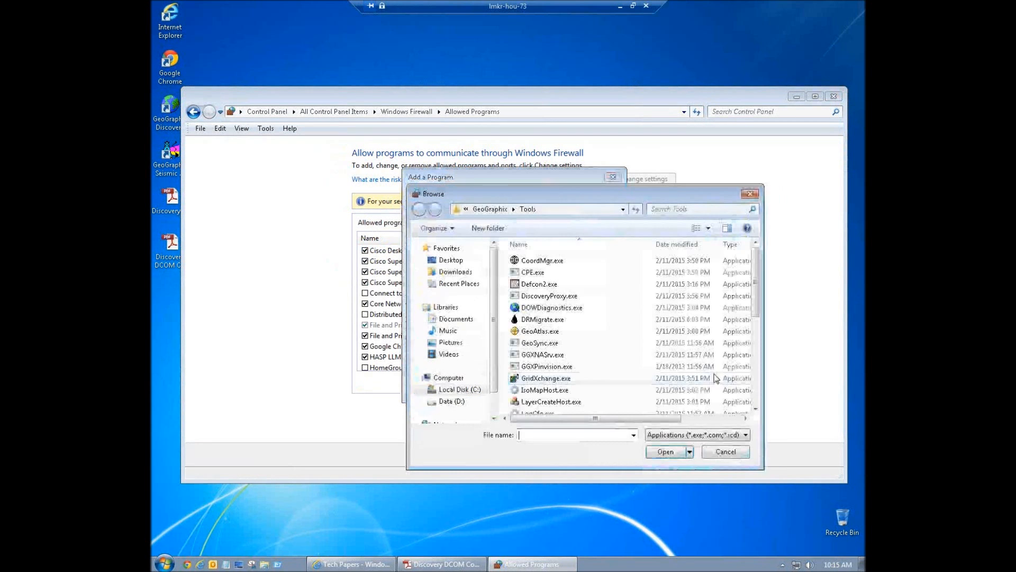
{"action": "left_click", "coordinate": [495, 209]}
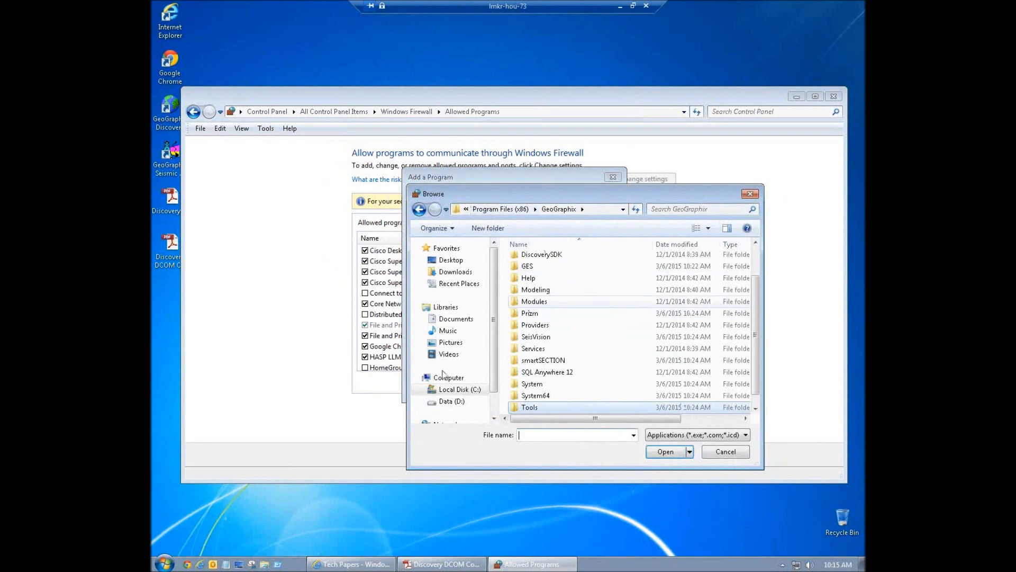
{"action": "left_click", "coordinate": [460, 389]}
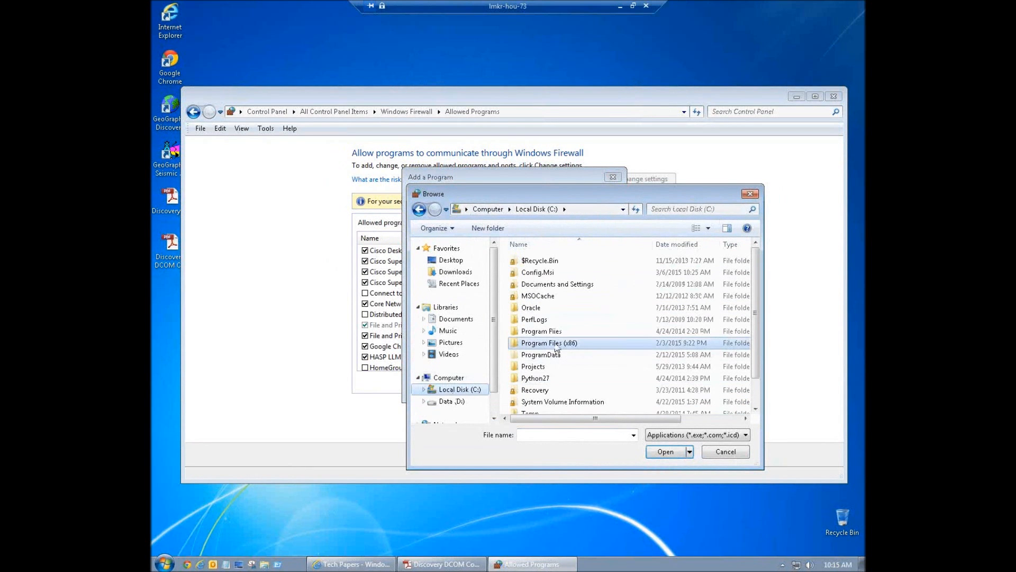
{"action": "double_click", "coordinate": [555, 343]}
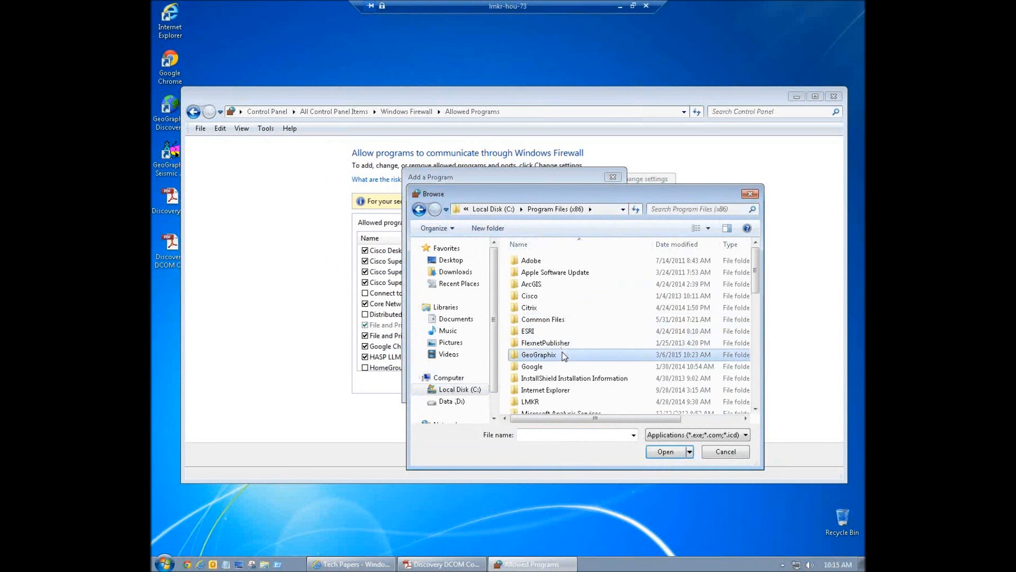
{"action": "double_click", "coordinate": [564, 355]}
{"action": "left_click", "coordinate": [756, 369]}
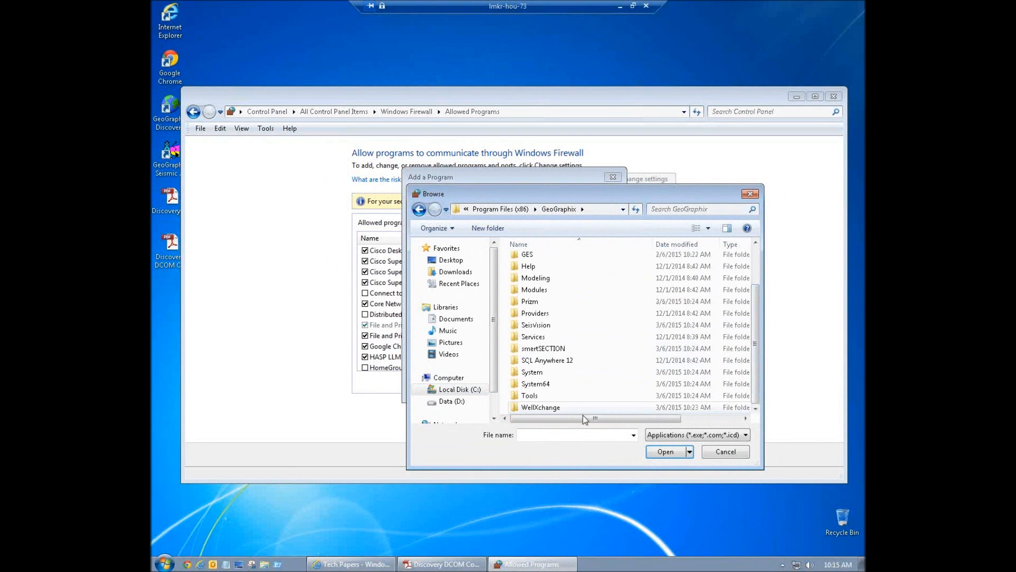
{"action": "double_click", "coordinate": [550, 362]}
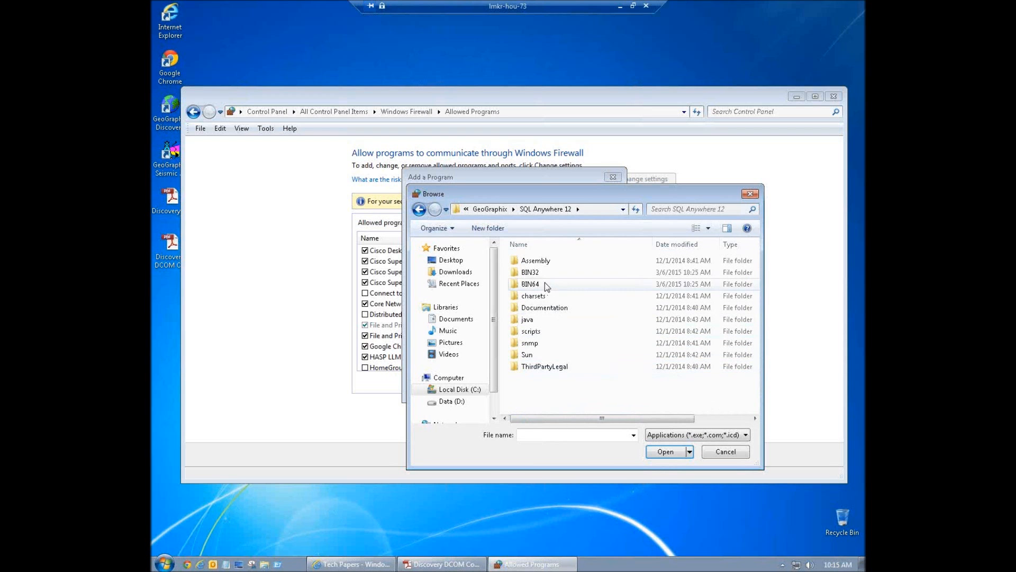
{"action": "double_click", "coordinate": [530, 284]}
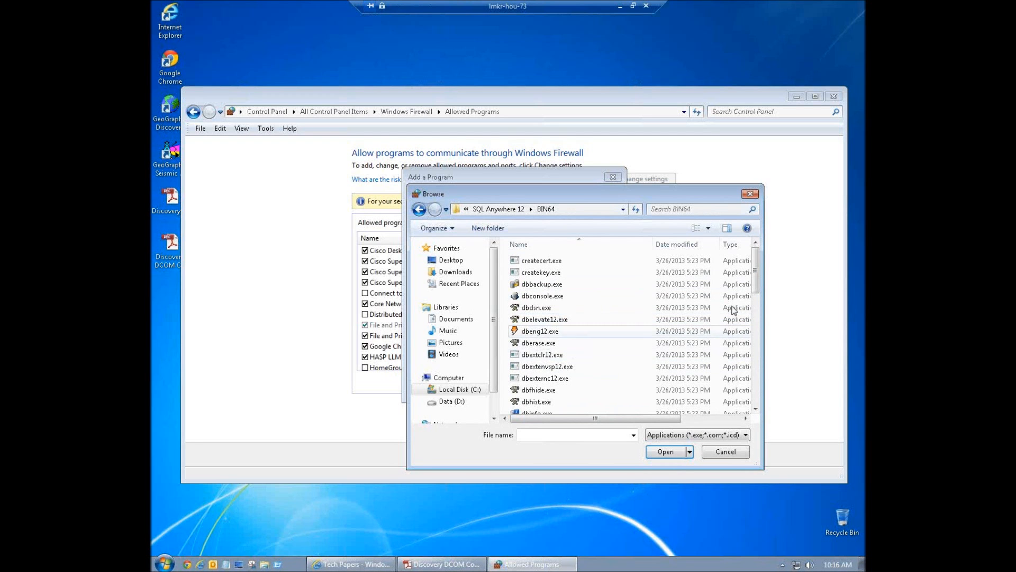
- Add dbsrv12.exe from the BIN64 folder to the firewall's allowed programs
{"action": "left_click_drag", "start_coordinate": [757, 291], "coordinate": [763, 350]}
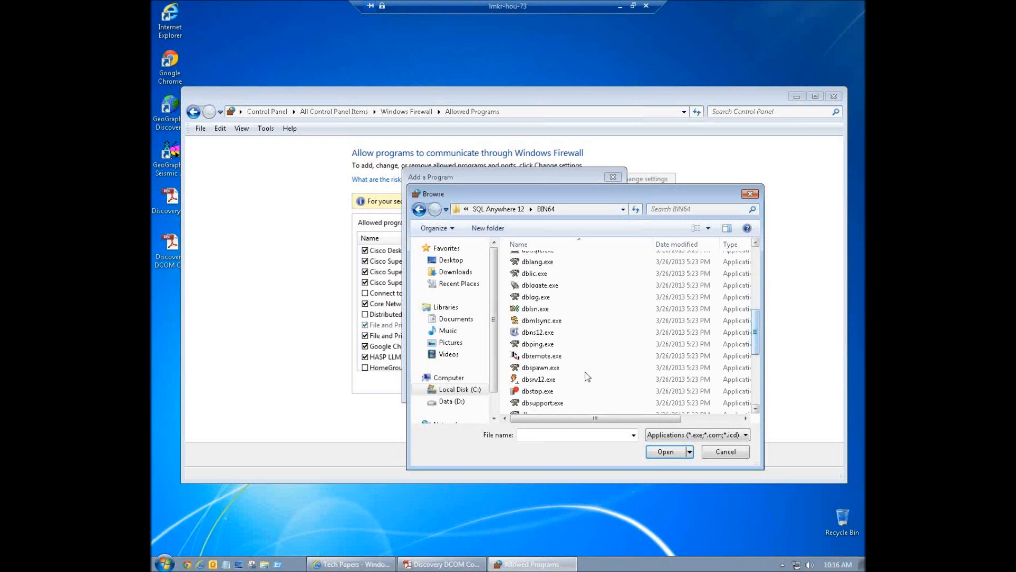
{"action": "left_click", "coordinate": [558, 379]}
{"action": "left_click", "coordinate": [666, 453]}
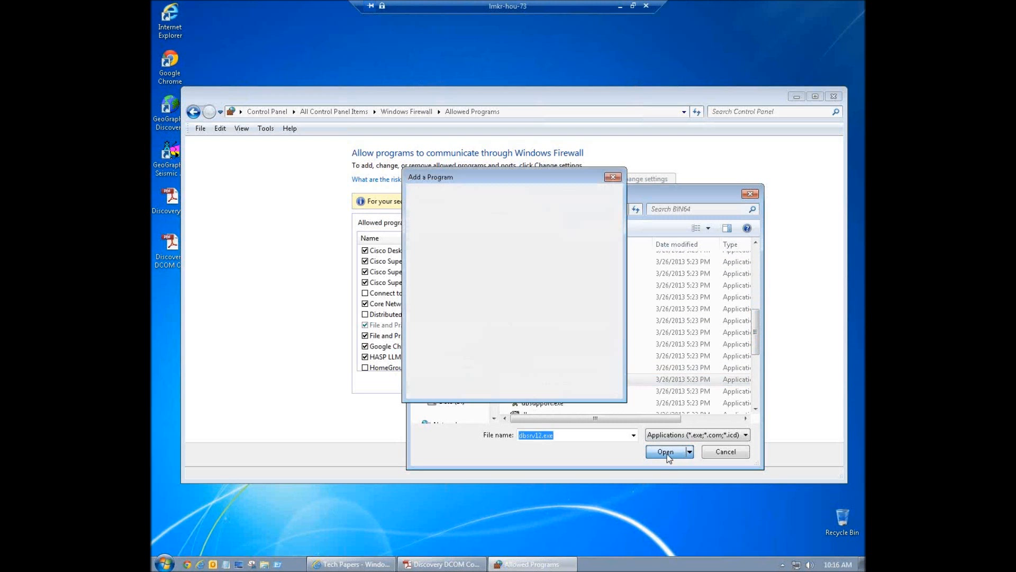
{"action": "left_click", "coordinate": [564, 387]}
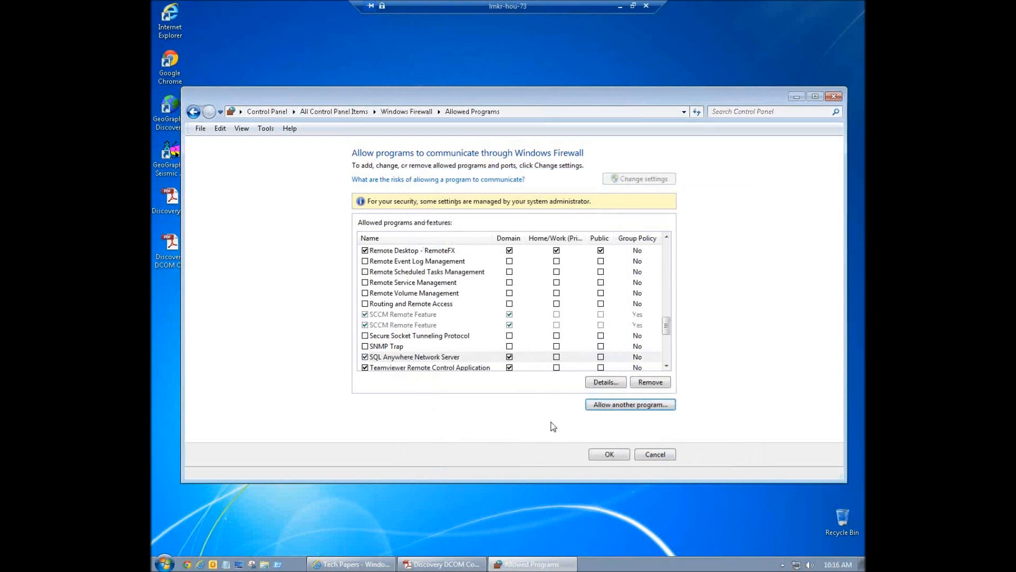
- Allow GeoSync.exe from the GeoGraphix Tools folder through the firewall
{"action": "left_click", "coordinate": [638, 405]}
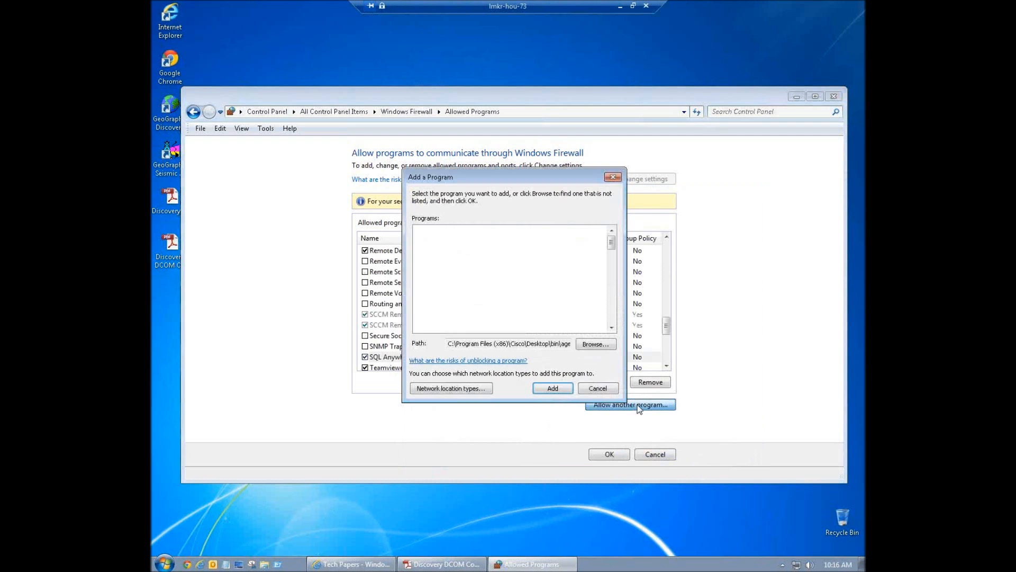
{"action": "left_click", "coordinate": [597, 344]}
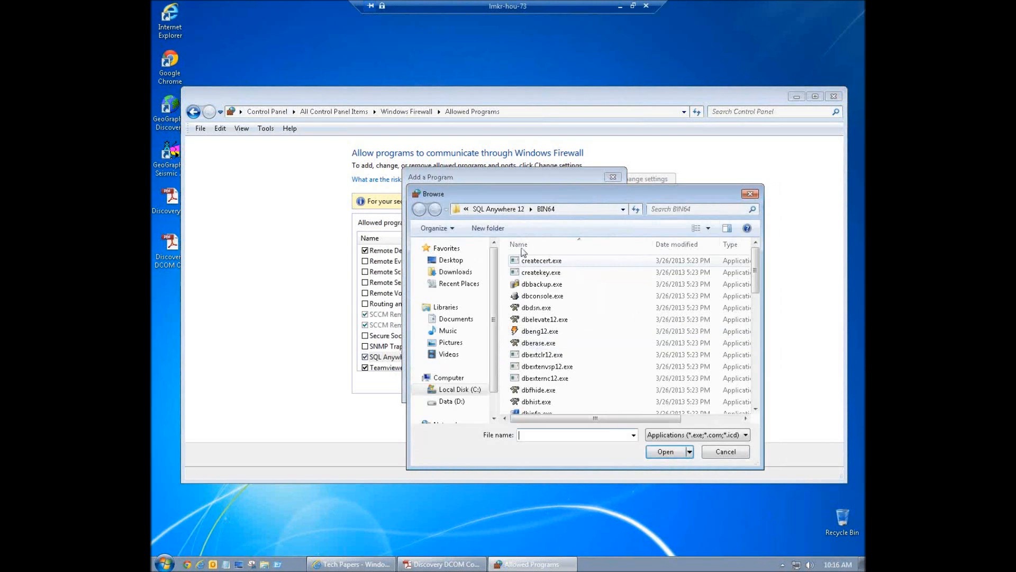
{"action": "left_click", "coordinate": [497, 209]}
{"action": "left_click", "coordinate": [495, 212]}
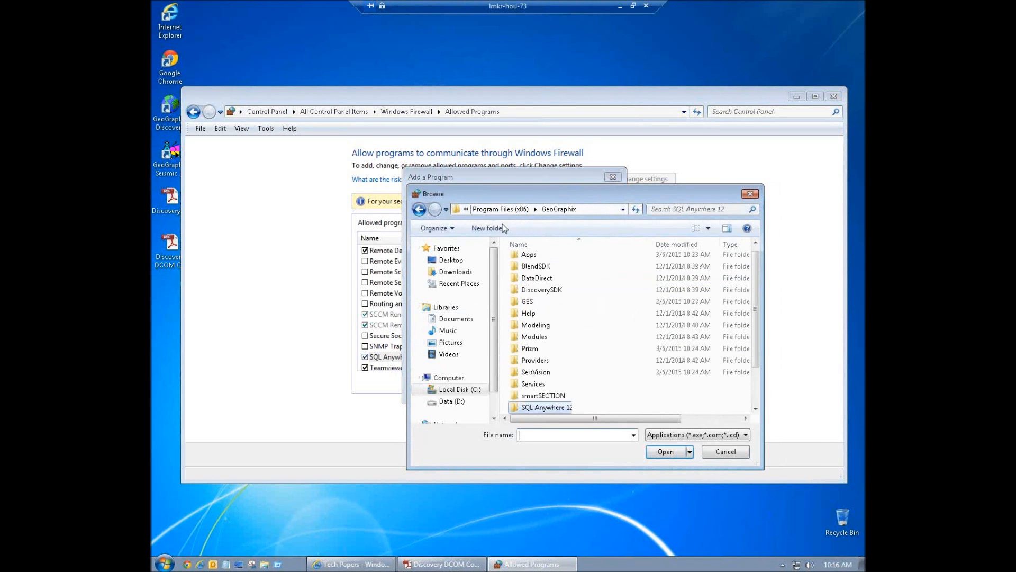
{"action": "scroll", "coordinate": [755, 390], "scroll_direction": "down", "scroll_amount": 1}
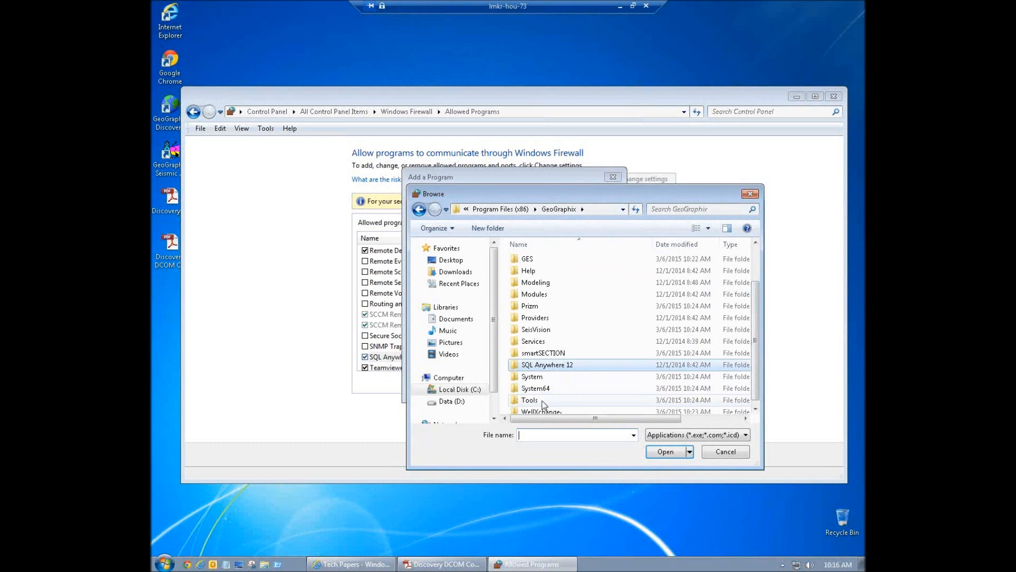
{"action": "double_click", "coordinate": [542, 402]}
{"action": "left_click", "coordinate": [540, 343]}
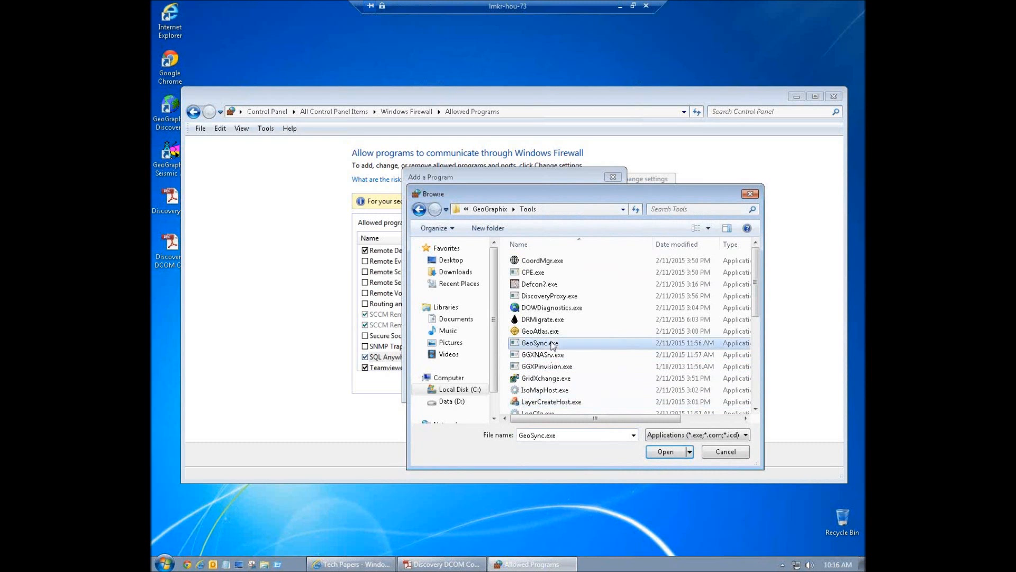
{"action": "left_click", "coordinate": [666, 452]}
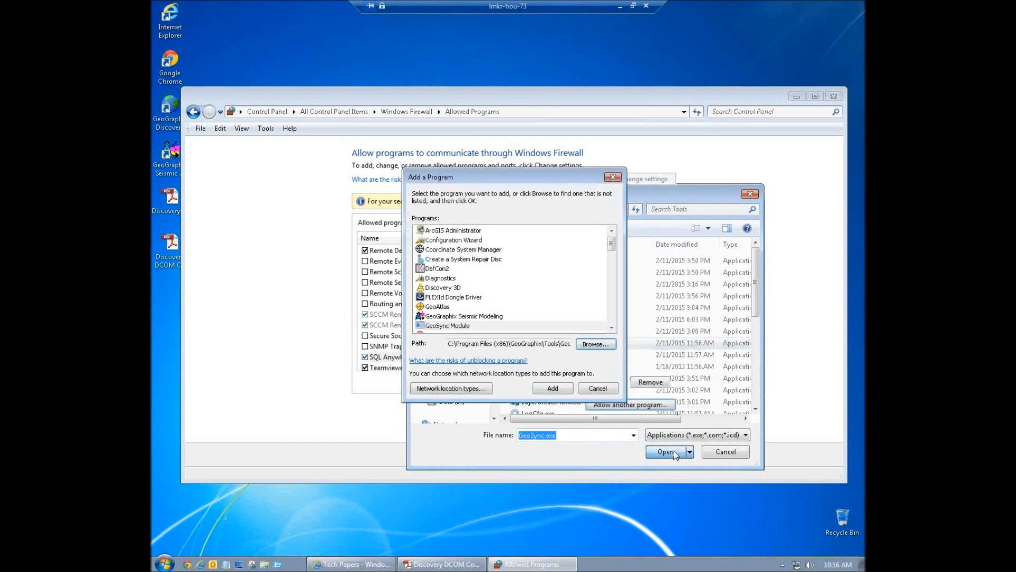
{"action": "left_click", "coordinate": [552, 389]}
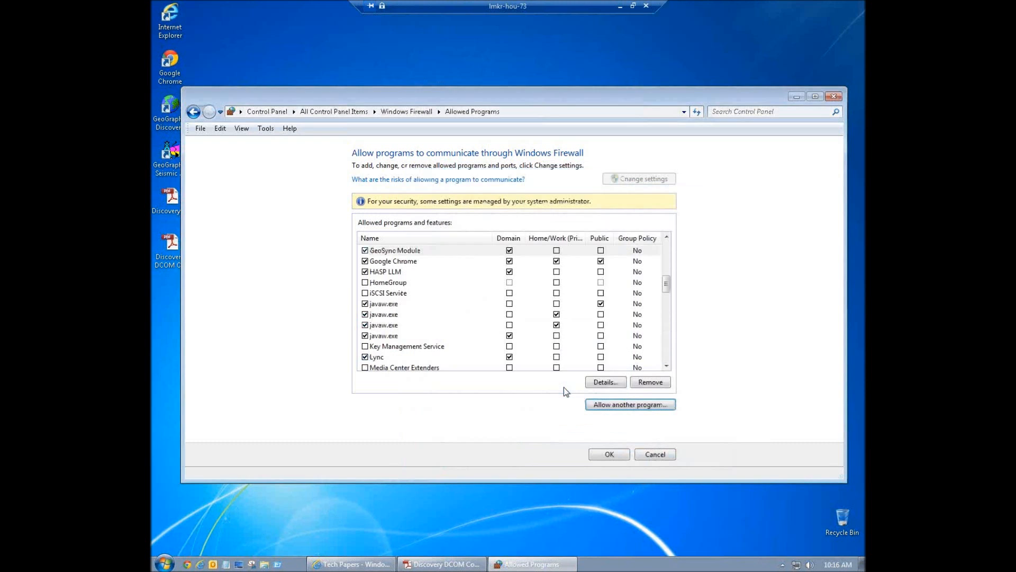
- Add GGXNASrv.exe from the GeoGraphix Tools folder to the allowed programs list
{"action": "left_click", "coordinate": [616, 406]}
{"action": "left_click", "coordinate": [605, 344]}
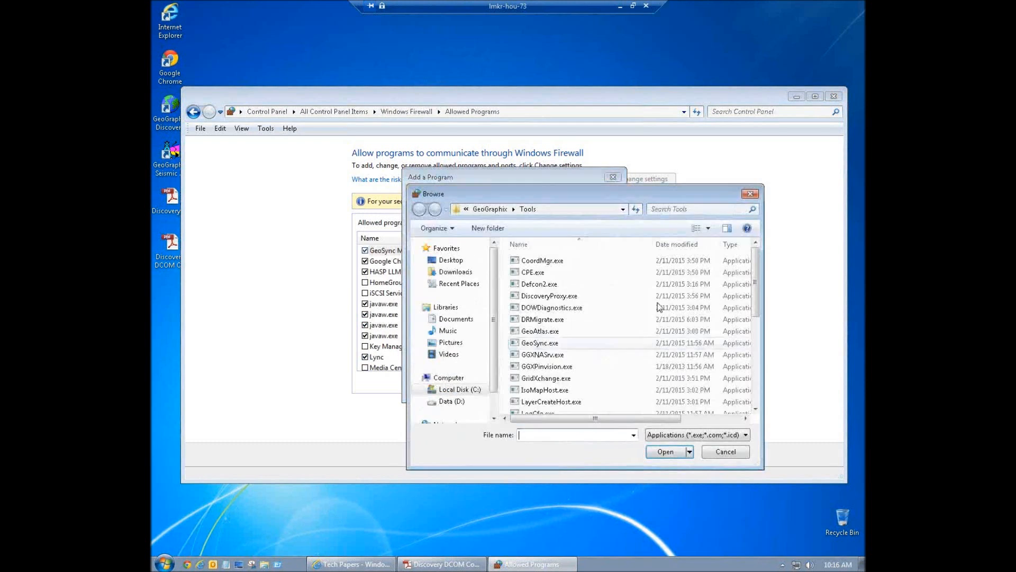
{"action": "scroll", "coordinate": [582, 328], "scroll_direction": "down", "scroll_amount": 3}
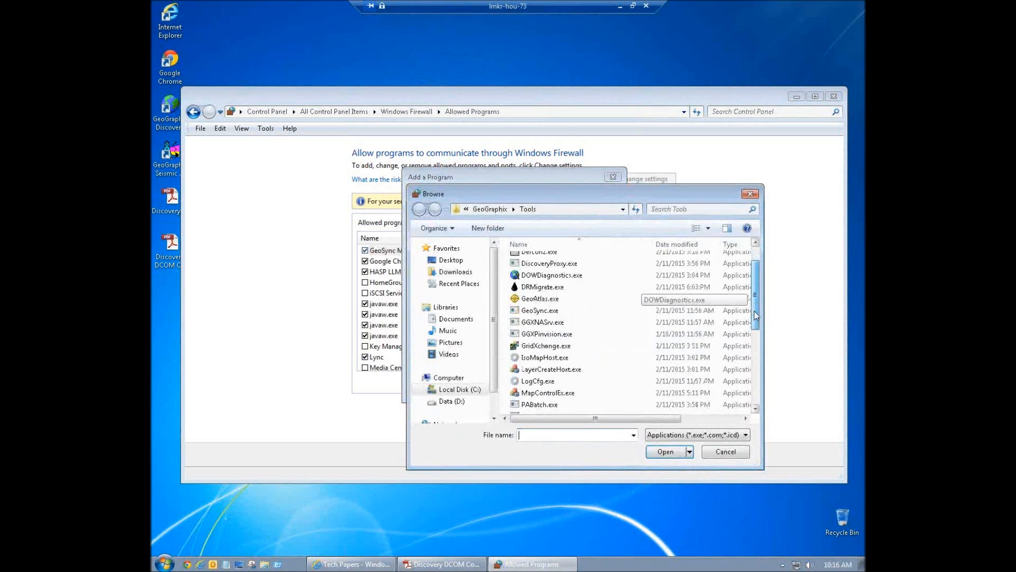
{"action": "left_click", "coordinate": [558, 315]}
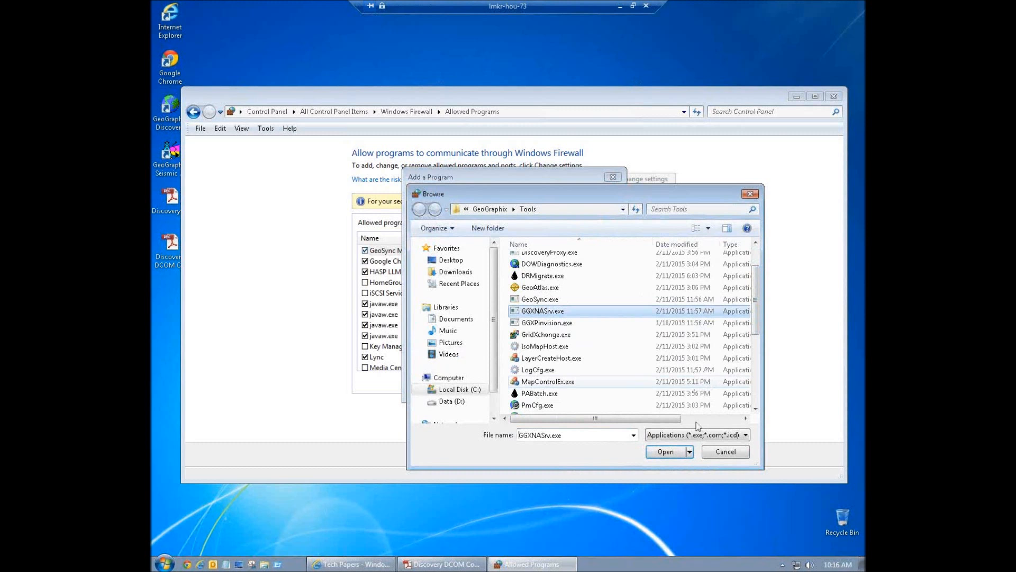
{"action": "left_click", "coordinate": [667, 452]}
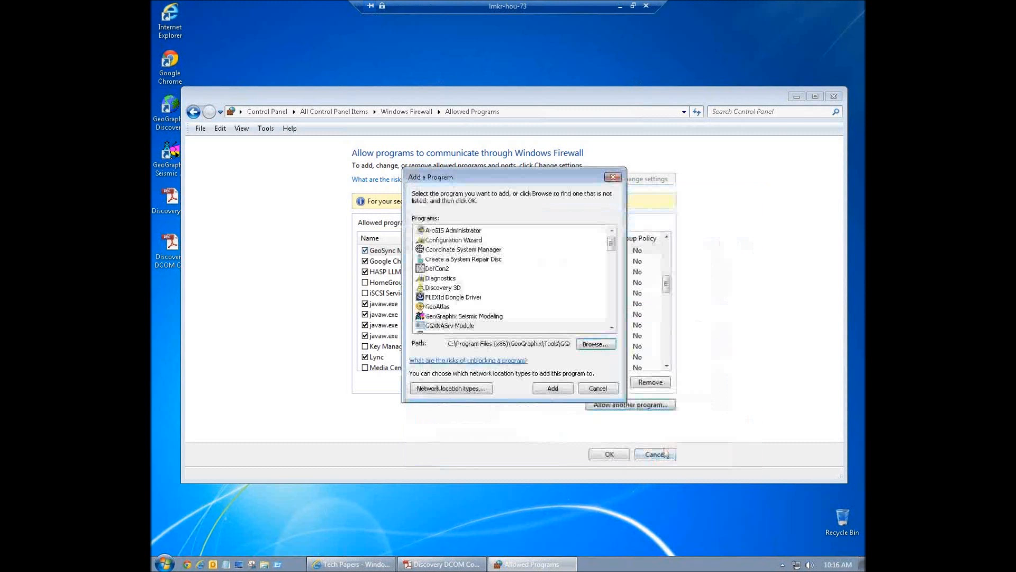
{"action": "left_click", "coordinate": [556, 392]}
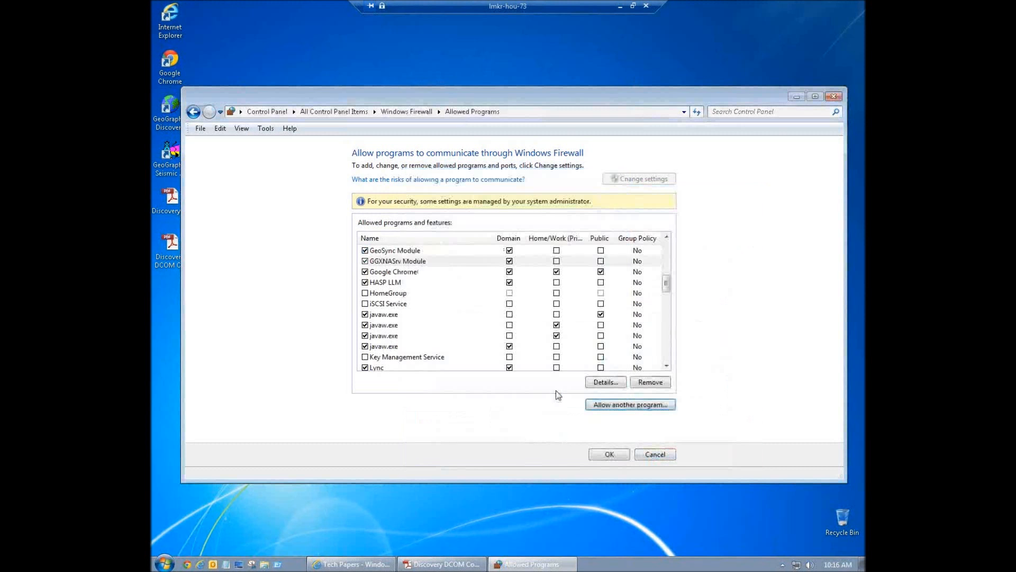
- Check the GeoSync Module, GGXNASrv Module and SQL Anywhere Network Server entries, then accept the allowed programs list and close Windows Firewall
{"action": "left_click", "coordinate": [427, 252]}
{"action": "left_click", "coordinate": [429, 261]}
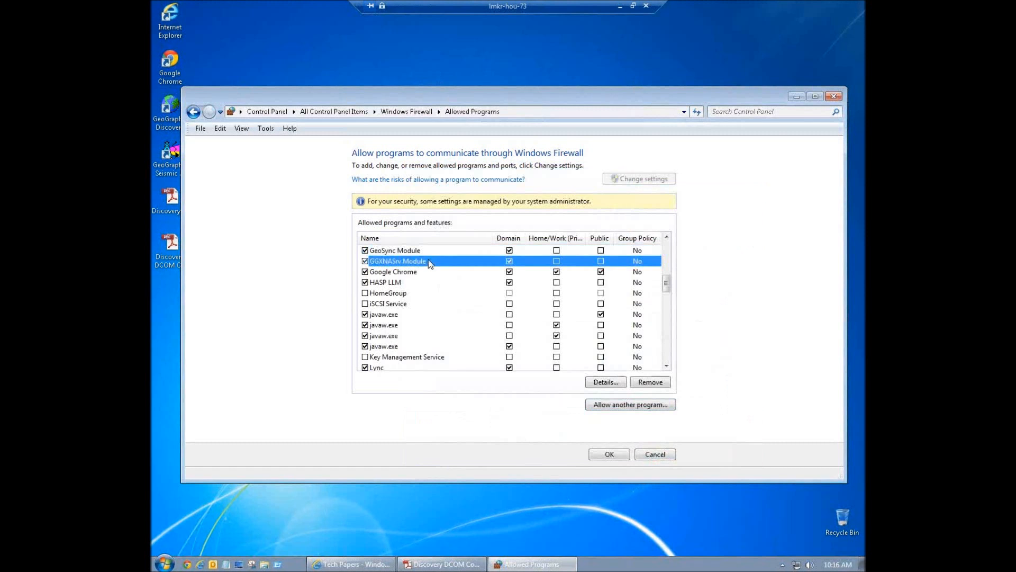
{"action": "left_click_drag", "start_coordinate": [665, 284], "coordinate": [672, 344]}
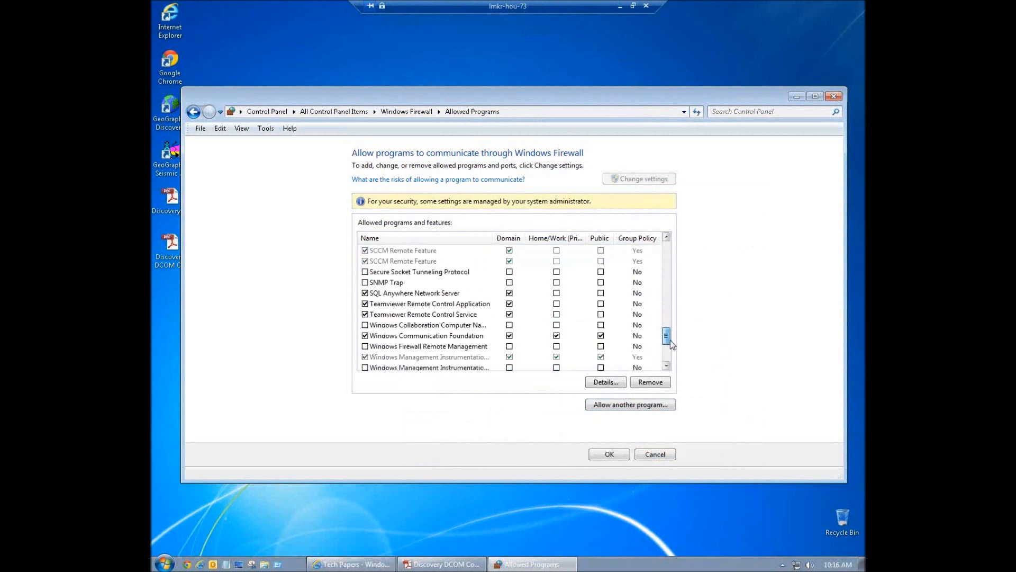
{"action": "left_click", "coordinate": [462, 295]}
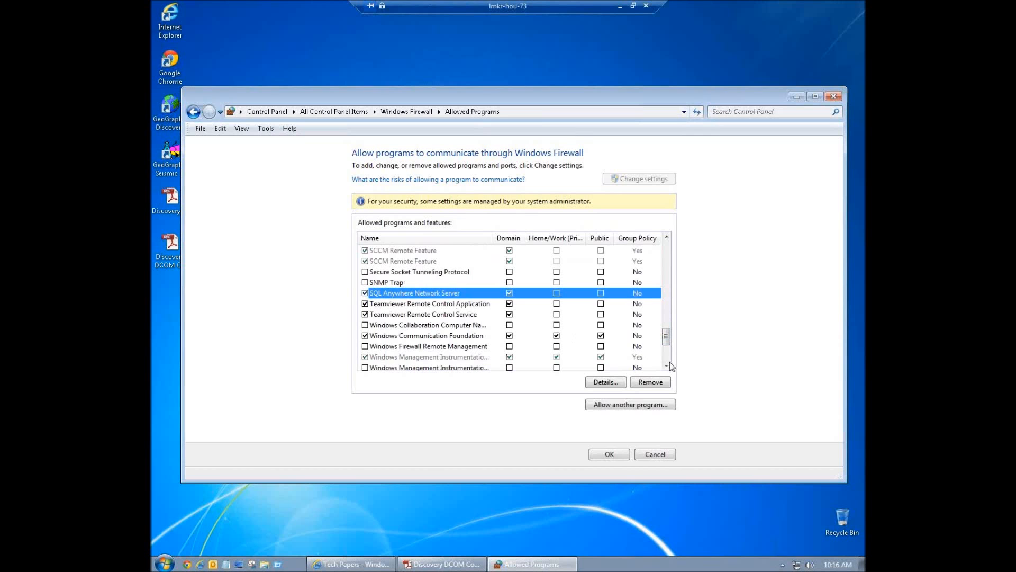
{"action": "left_click", "coordinate": [607, 455]}
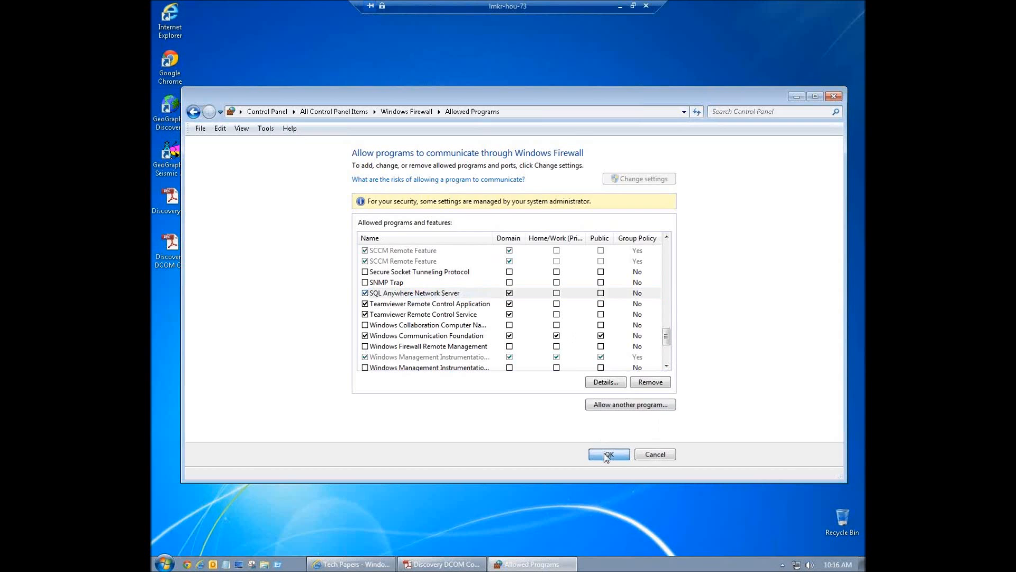
{"action": "left_click", "coordinate": [608, 455]}
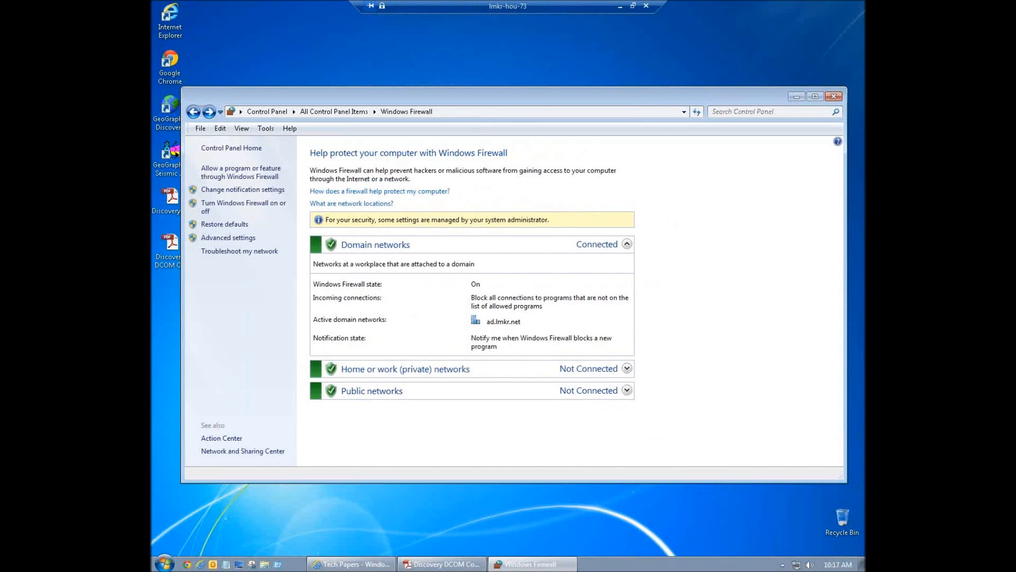
{"action": "left_click", "coordinate": [834, 98]}
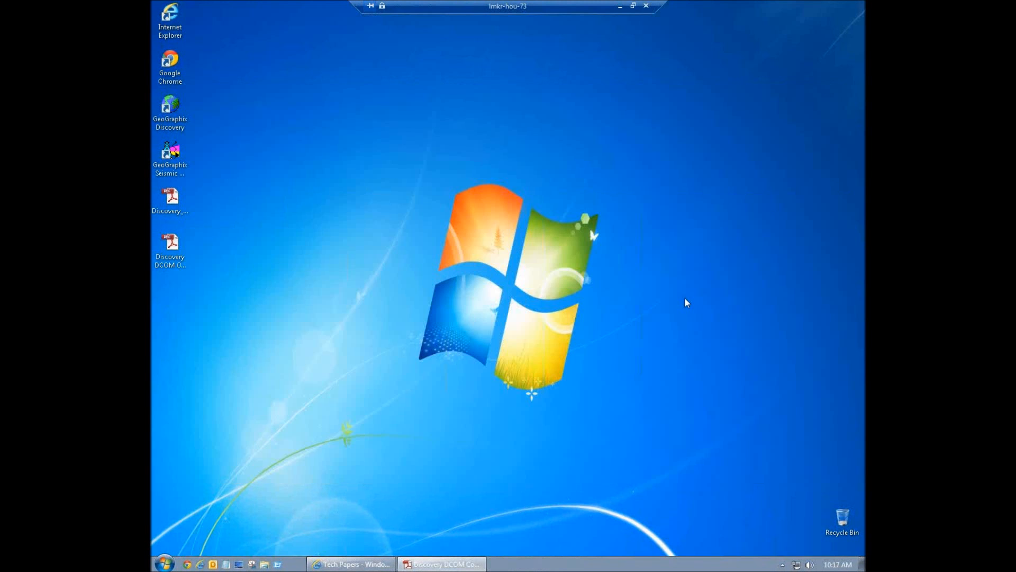
- Launch GeoGraphix Discovery without using its startup dialog and enable multiple users' concurrent access to a single project in System Options
{"action": "double_click", "coordinate": [178, 116]}
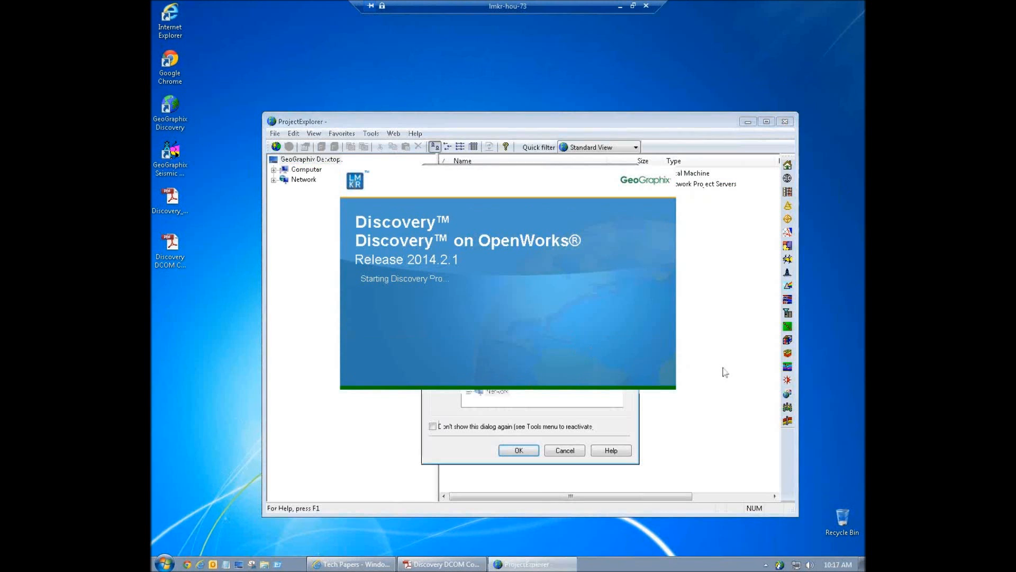
{"action": "left_click", "coordinate": [565, 450]}
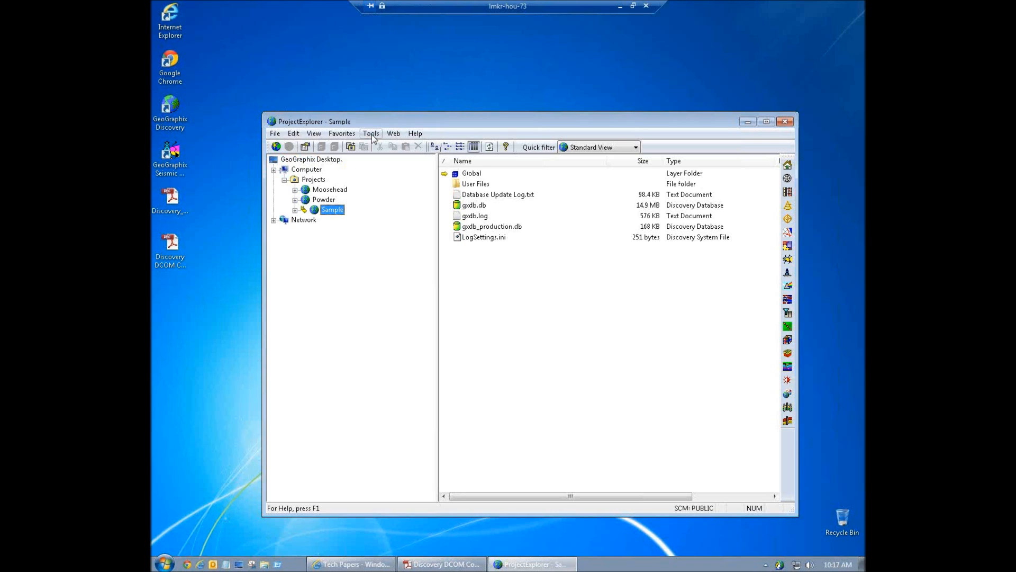
{"action": "left_click", "coordinate": [372, 134]}
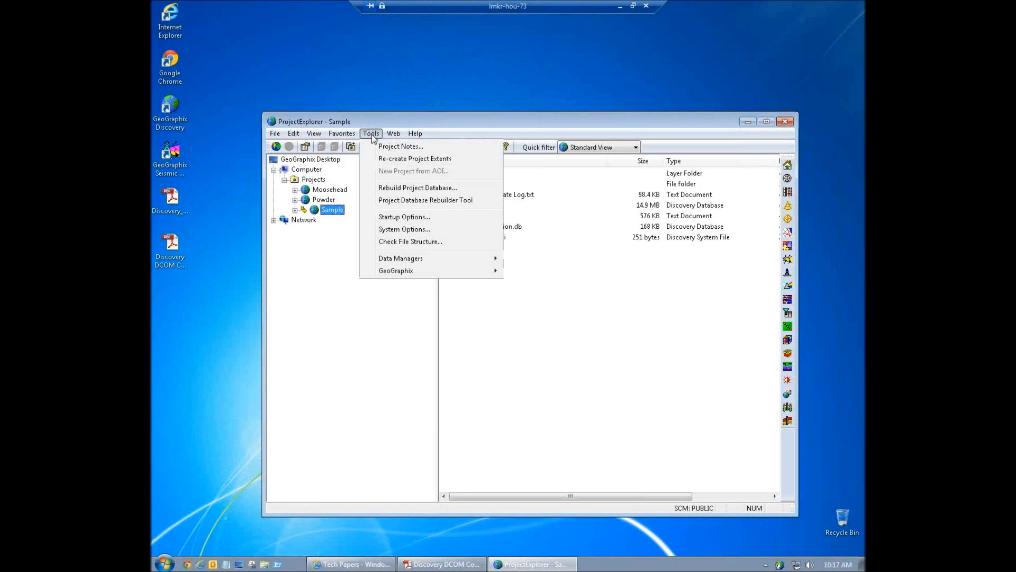
{"action": "left_click", "coordinate": [418, 231]}
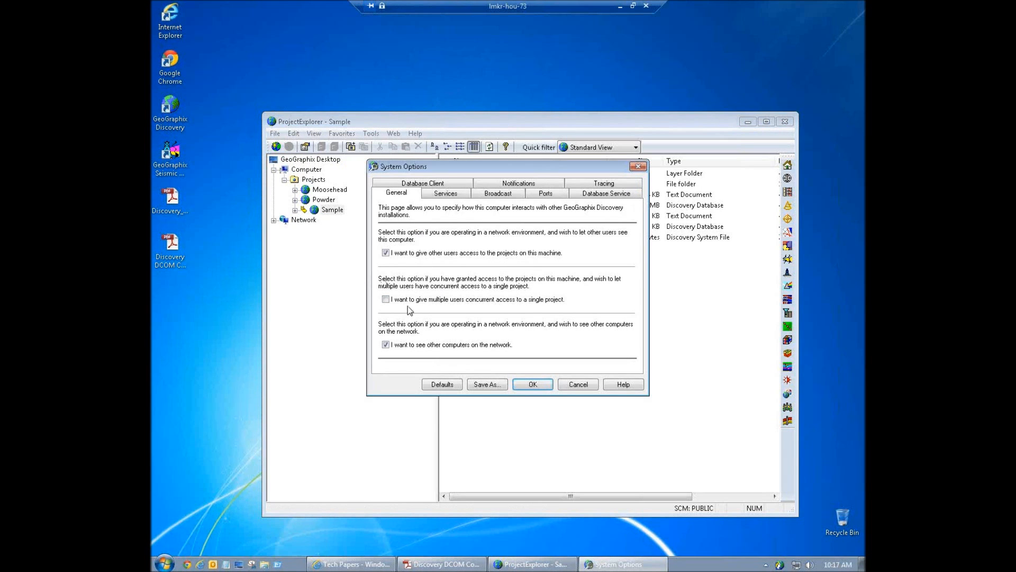
{"action": "left_click", "coordinate": [391, 300]}
- Raise the maximum size of the database service's dynamic engine cache to 80%
{"action": "left_click", "coordinate": [591, 197]}
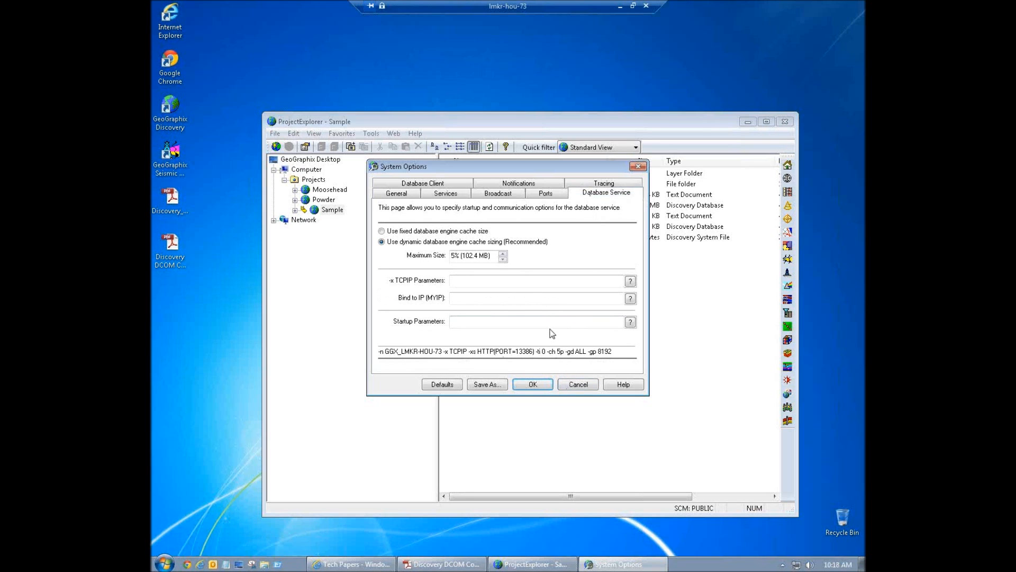
{"action": "left_click", "coordinate": [503, 253]}
{"action": "left_click", "coordinate": [503, 254]}
{"action": "left_click", "coordinate": [503, 253]}
{"action": "left_click", "coordinate": [503, 253]}
{"action": "left_click", "coordinate": [503, 253]}
{"action": "left_click", "coordinate": [503, 253]}
{"action": "left_click", "coordinate": [503, 253]}
{"action": "left_click", "coordinate": [503, 253]}
{"action": "left_click", "coordinate": [503, 253]}
{"action": "left_click", "coordinate": [502, 253]}
{"action": "left_click", "coordinate": [503, 253]}
{"action": "left_click", "coordinate": [503, 253]}
{"action": "left_click", "coordinate": [503, 253]}
{"action": "left_click", "coordinate": [503, 253]}
{"action": "left_click_drag", "start_coordinate": [503, 253], "coordinate": [503, 253]}
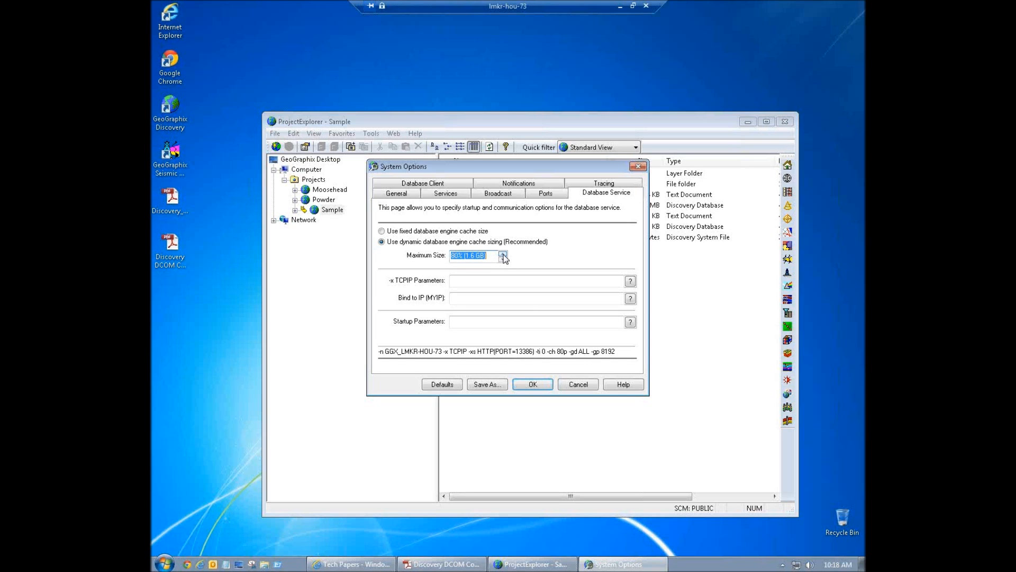
- Set the database service's startup parameters to -o C:\ggx_db.log, keeping the 80% maximum cache size, and accept the System Options changes
{"action": "left_click", "coordinate": [503, 254]}
{"action": "left_click", "coordinate": [503, 258]}
{"action": "left_click", "coordinate": [504, 321]}
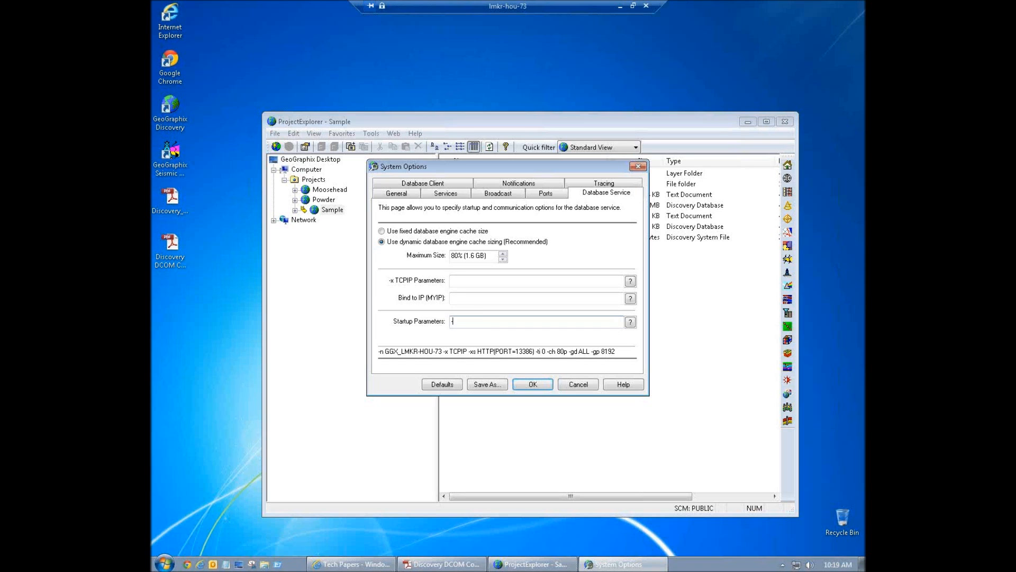
{"action": "type", "text": "o C:\\ggx_db.log"}
{"action": "left_click", "coordinate": [466, 320]}
{"action": "type", "text": "logs\\"}
{"action": "key", "text": "BackSpace"}
{"action": "key", "text": "BackSpace"}
{"action": "key", "text": "BackSpace"}
{"action": "key", "text": "BackSpace"}
{"action": "key", "text": "BackSpace"}
{"action": "key", "text": "BackSpace"}
{"action": "left_click", "coordinate": [540, 385]}
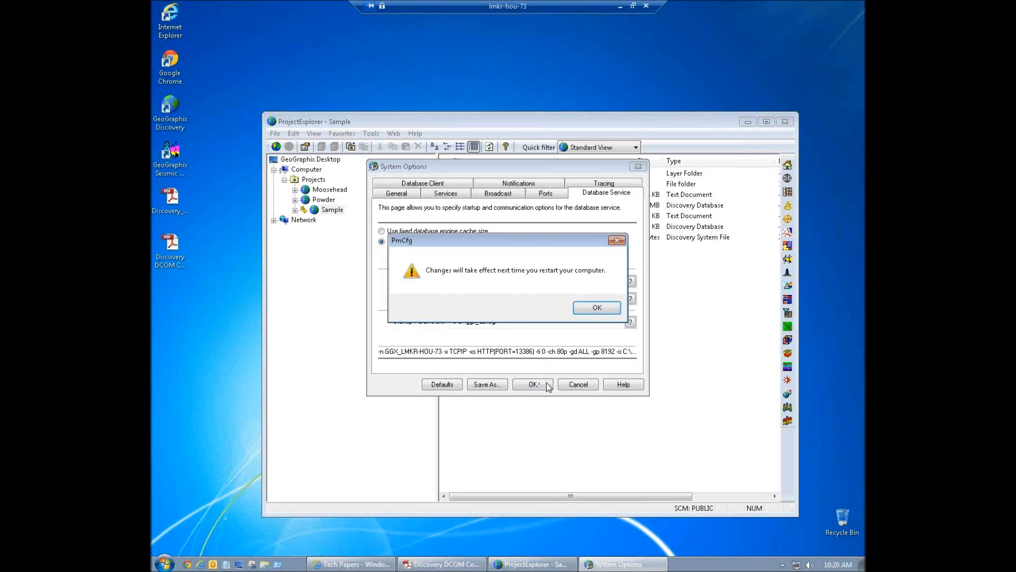
{"action": "left_click", "coordinate": [597, 309]}
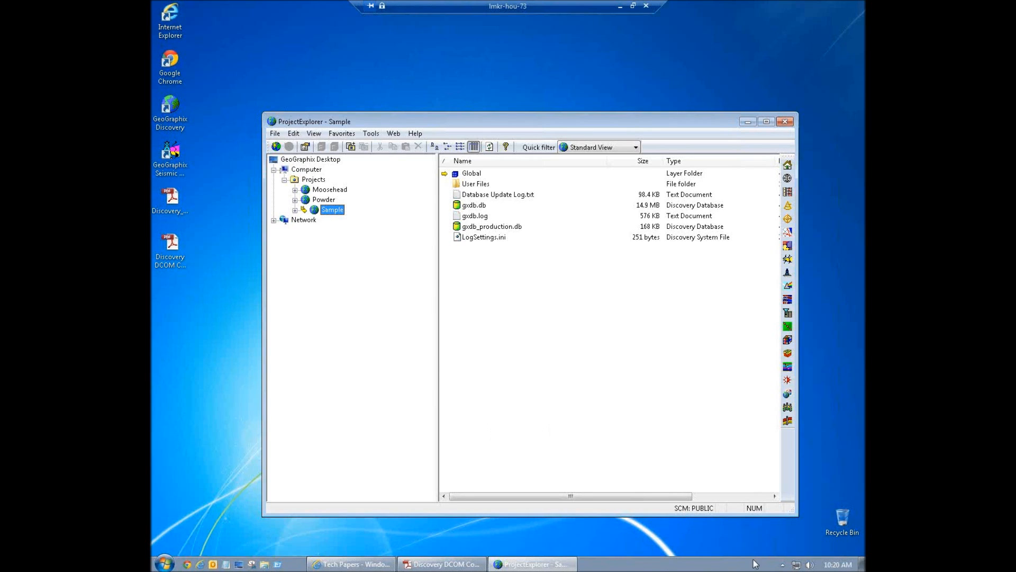
- Shut down Discovery on the server and relaunch it with the Sample project active
{"action": "left_click", "coordinate": [783, 566]}
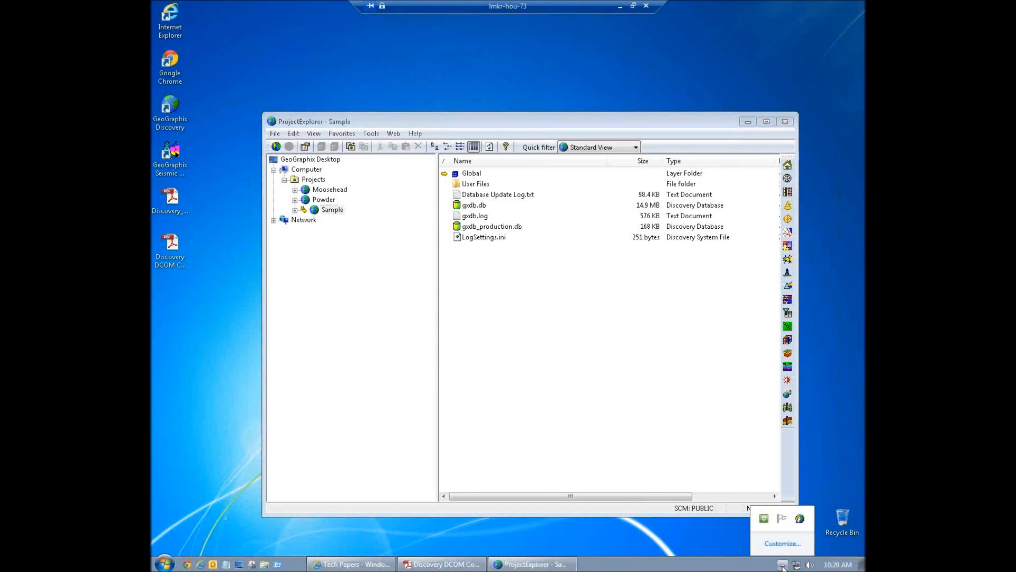
{"action": "right_click", "coordinate": [801, 520]}
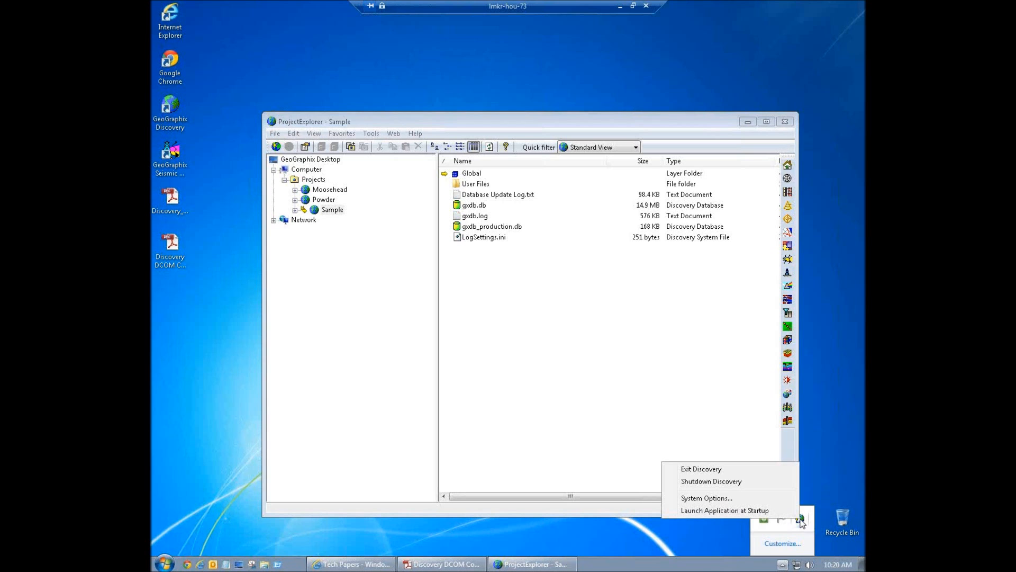
{"action": "left_click", "coordinate": [724, 482]}
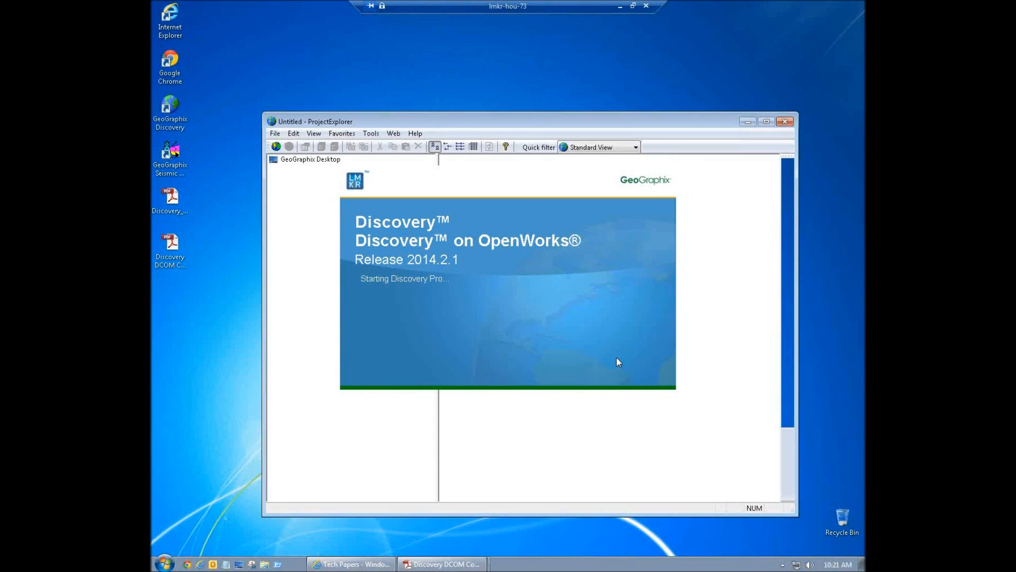
{"action": "left_click", "coordinate": [567, 456]}
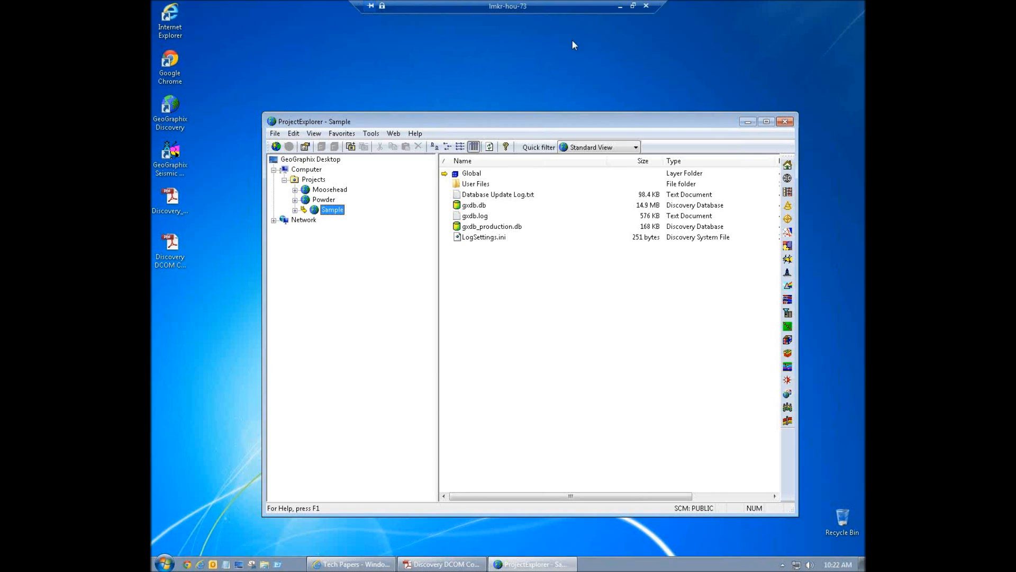
- Minimize the remote server session and launch GeoGraphix Discovery on the local client with the last active project, Sample
{"action": "left_click", "coordinate": [621, 6]}
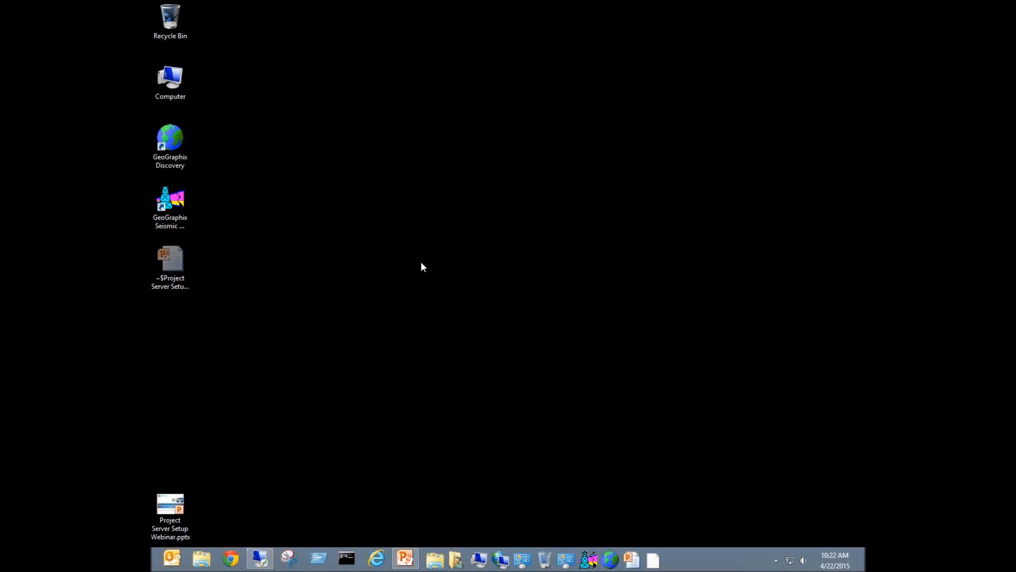
{"action": "double_click", "coordinate": [182, 147]}
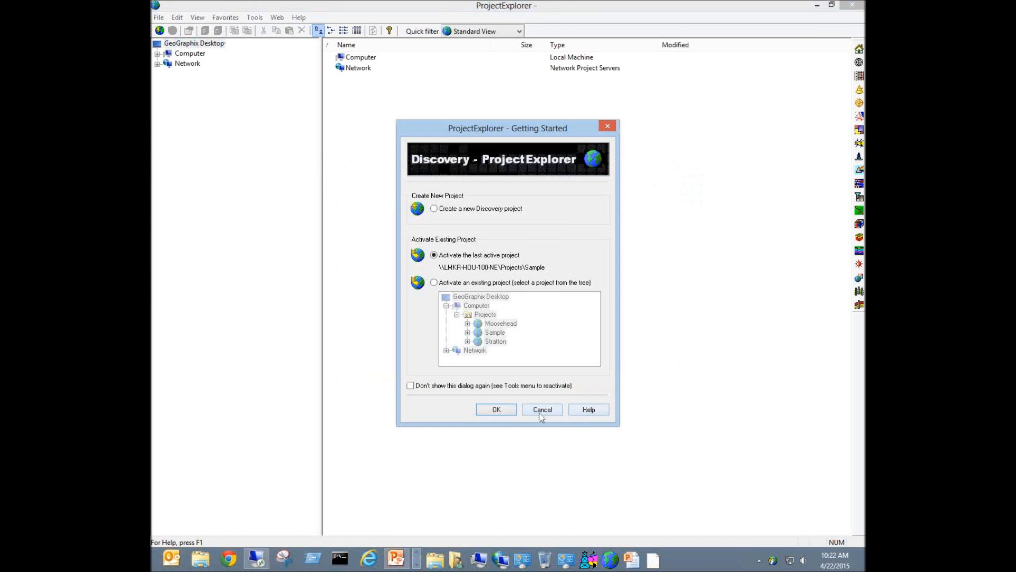
{"action": "left_click", "coordinate": [505, 409]}
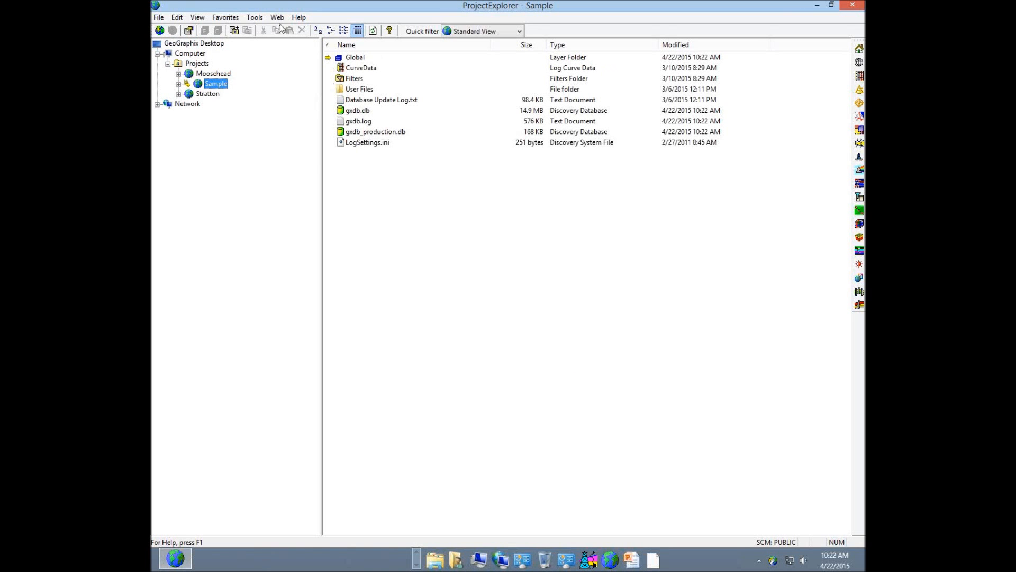
- Specify broadcast addresses in the client's System Options, add the machine name lmkr-hou-73, and accept the changes
{"action": "left_click", "coordinate": [254, 17]}
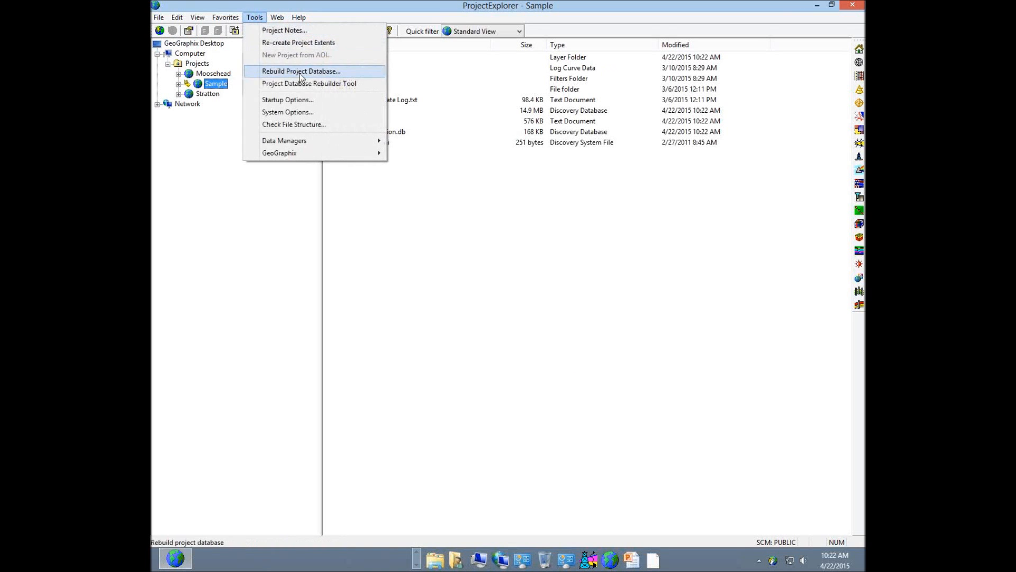
{"action": "left_click", "coordinate": [312, 116]}
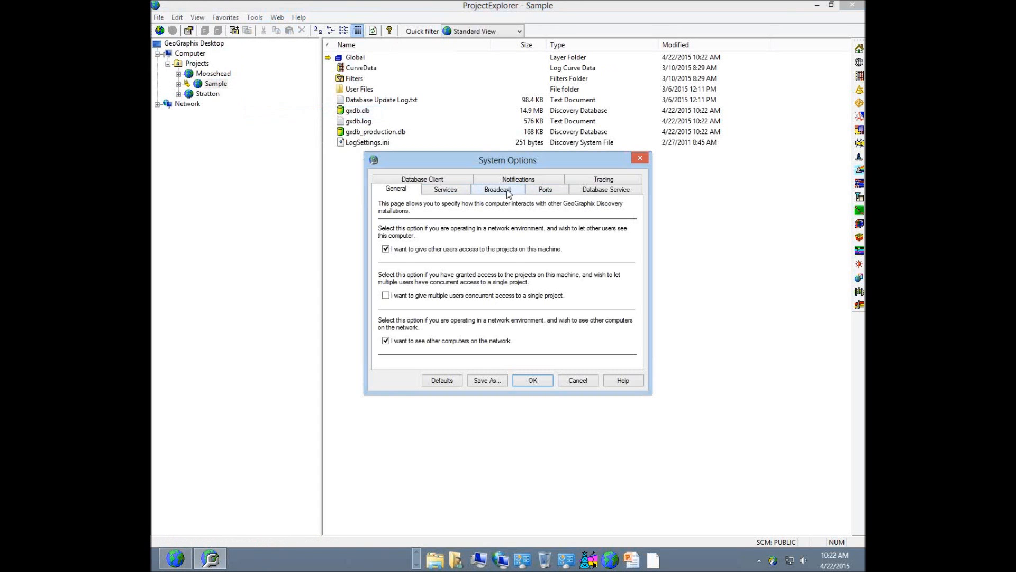
{"action": "left_click", "coordinate": [507, 193]}
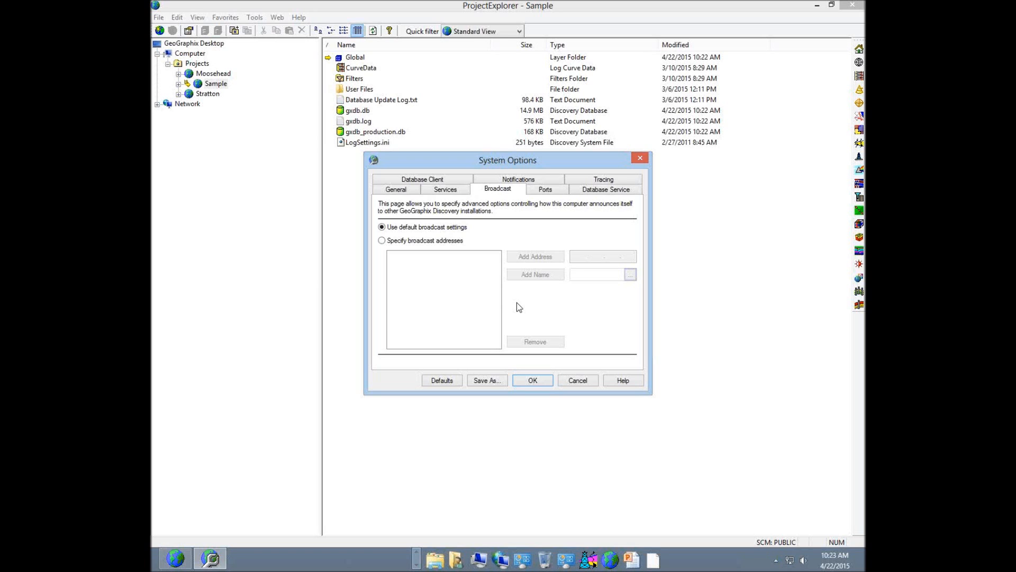
{"action": "left_click", "coordinate": [381, 241]}
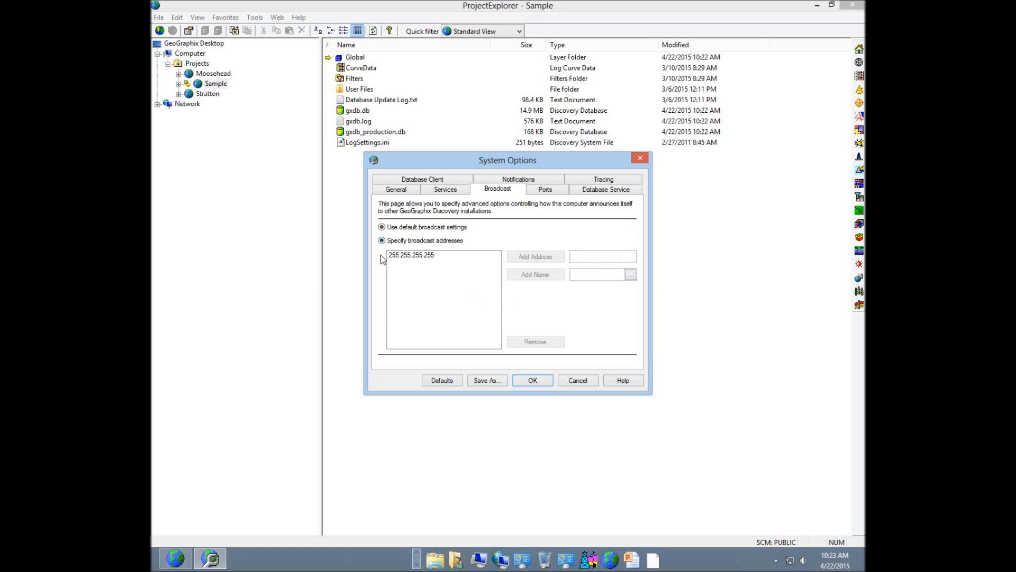
{"action": "left_click", "coordinate": [582, 273]}
{"action": "type", "text": "lmkr-hou"}
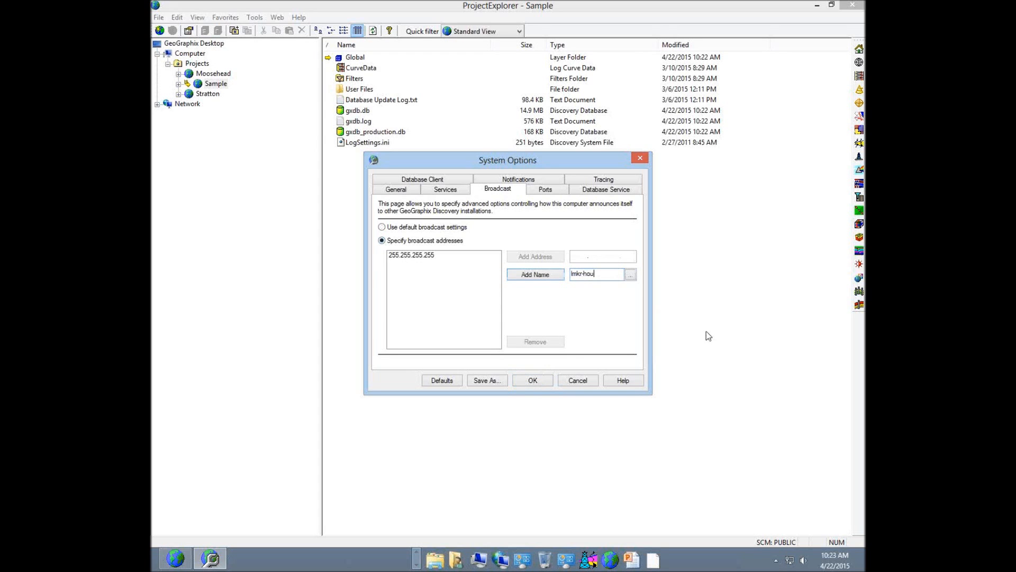
{"action": "type", "text": "-73"}
{"action": "left_click", "coordinate": [554, 270]}
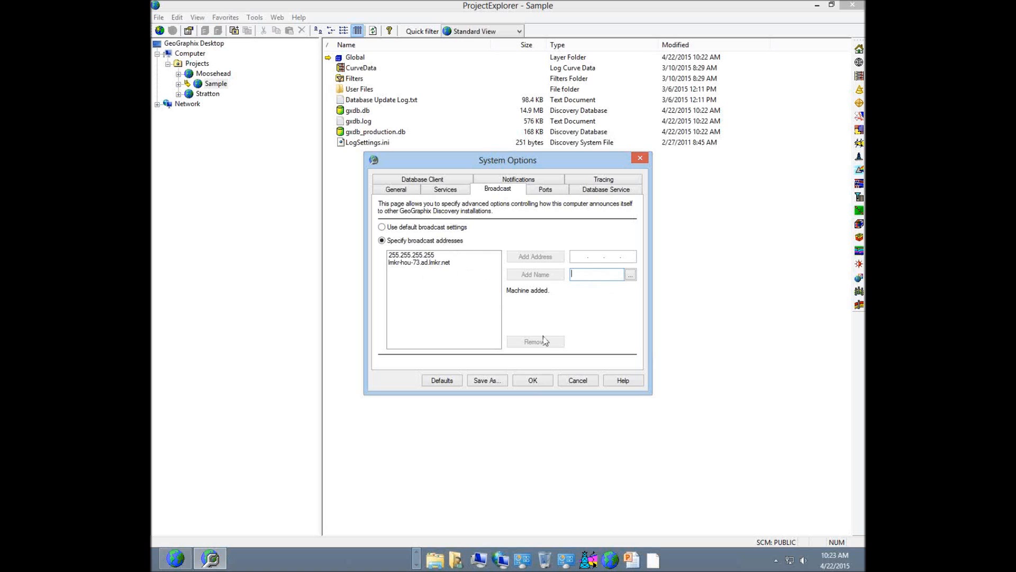
{"action": "left_click", "coordinate": [542, 381]}
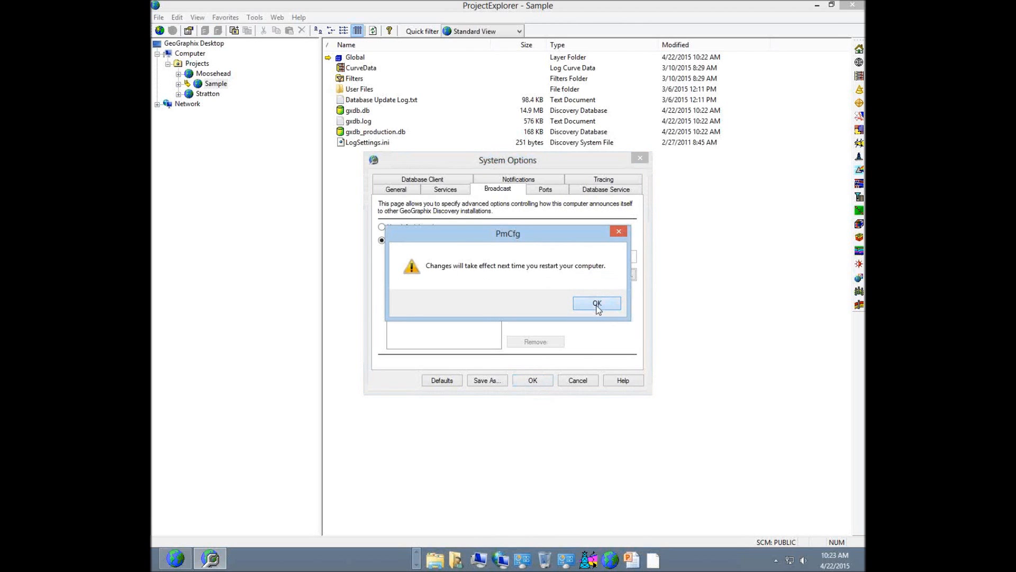
{"action": "left_click", "coordinate": [597, 307]}
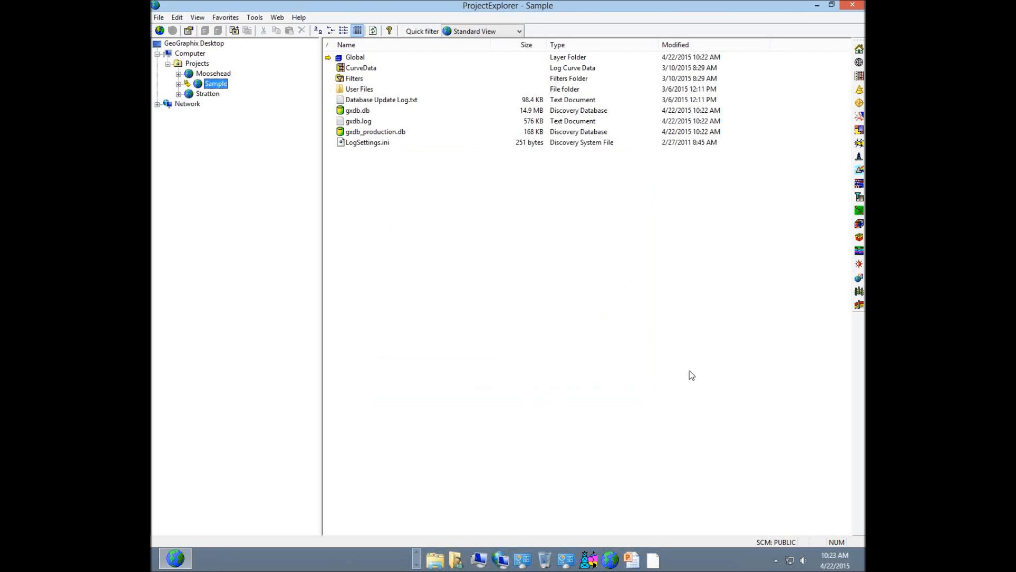
- Shut down Discovery on the client and relaunch it with the last active project, Sample
{"action": "left_click", "coordinate": [776, 560]}
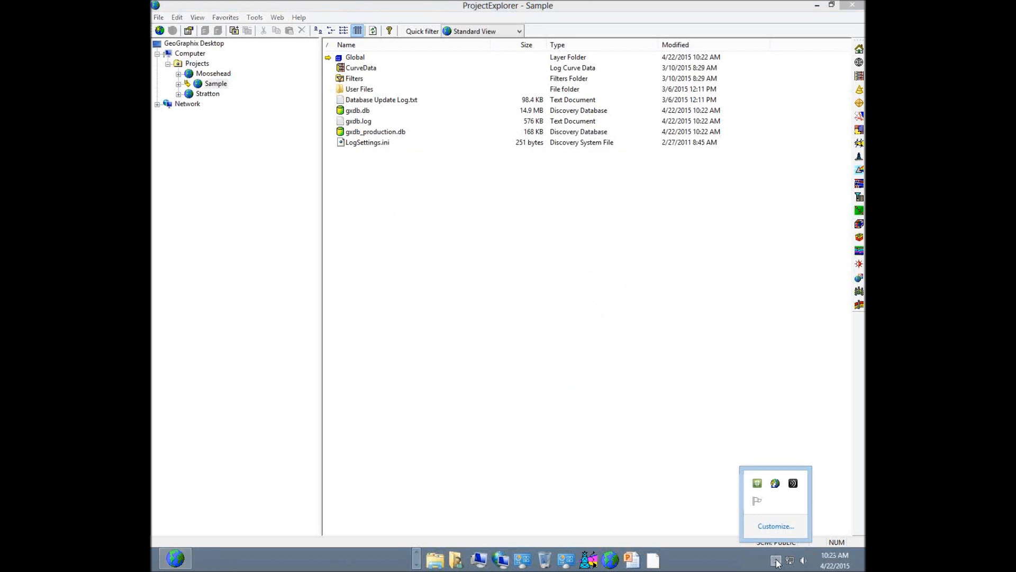
{"action": "right_click", "coordinate": [775, 485]}
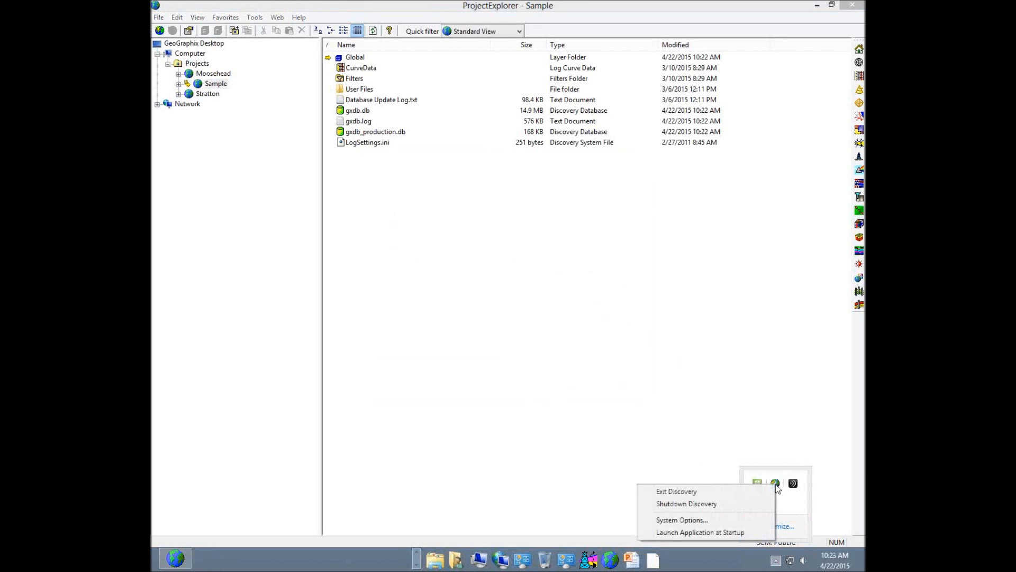
{"action": "left_click", "coordinate": [715, 503]}
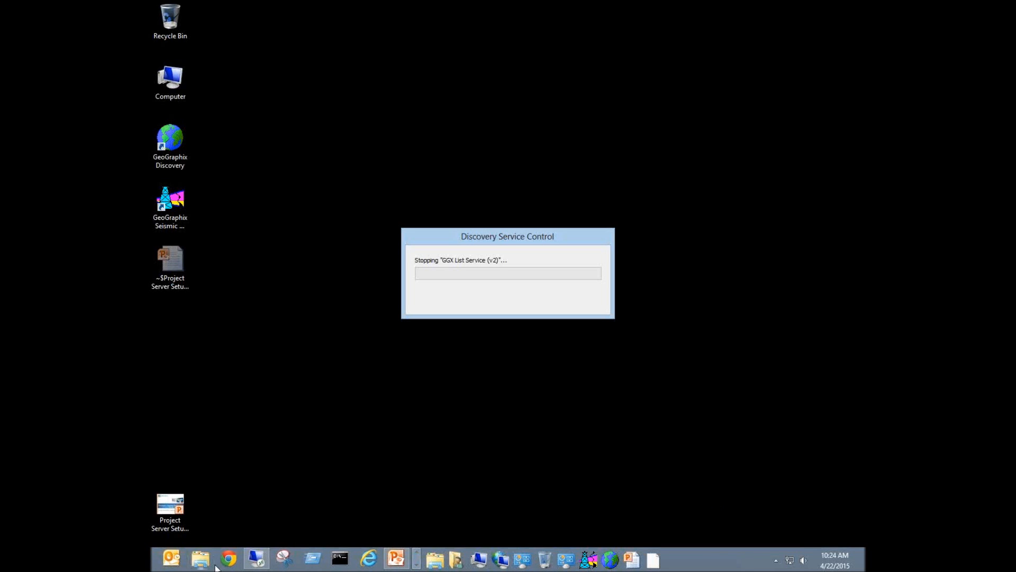
{"action": "mouse_move", "coordinate": [257, 566]}
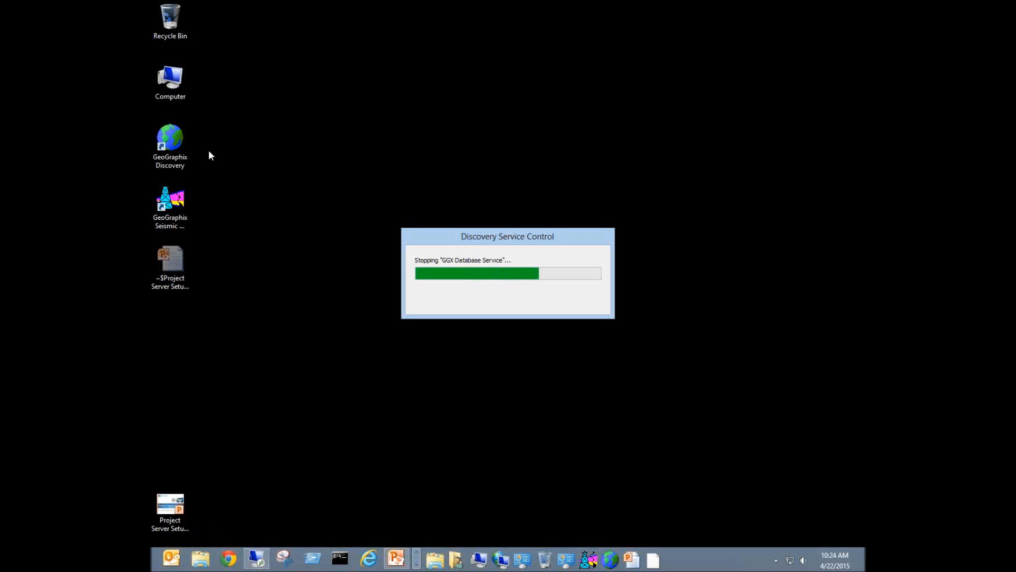
{"action": "double_click", "coordinate": [178, 144]}
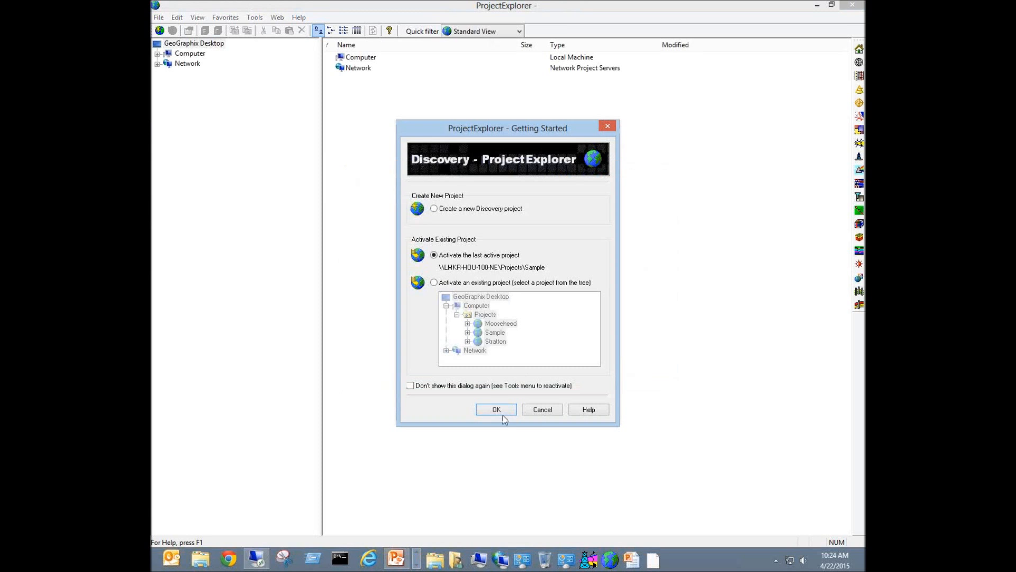
{"action": "left_click", "coordinate": [496, 410]}
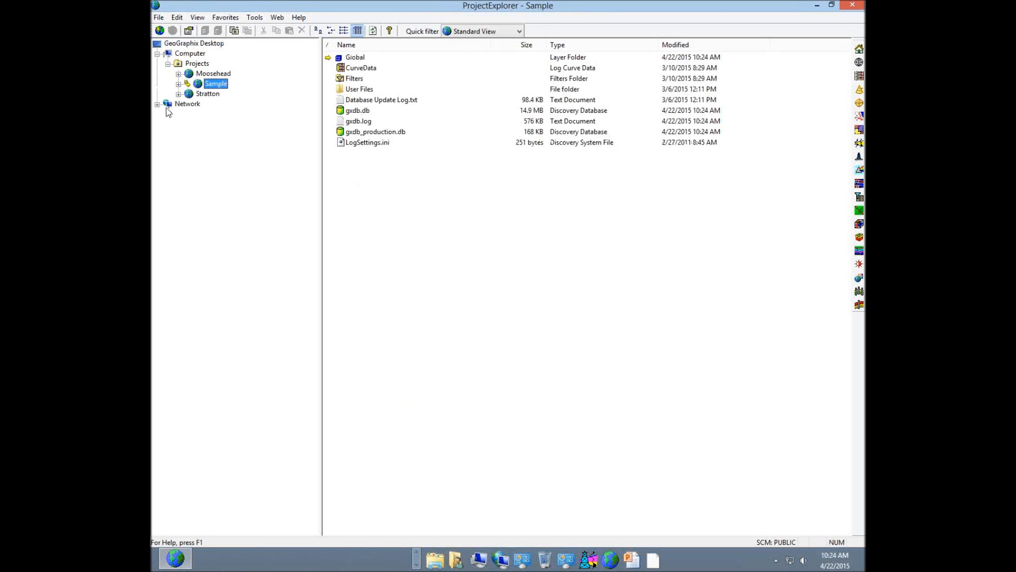
- Browse the network servers to the projects on LMKR-HOU-73 and activate its Sample project
{"action": "left_click", "coordinate": [158, 105]}
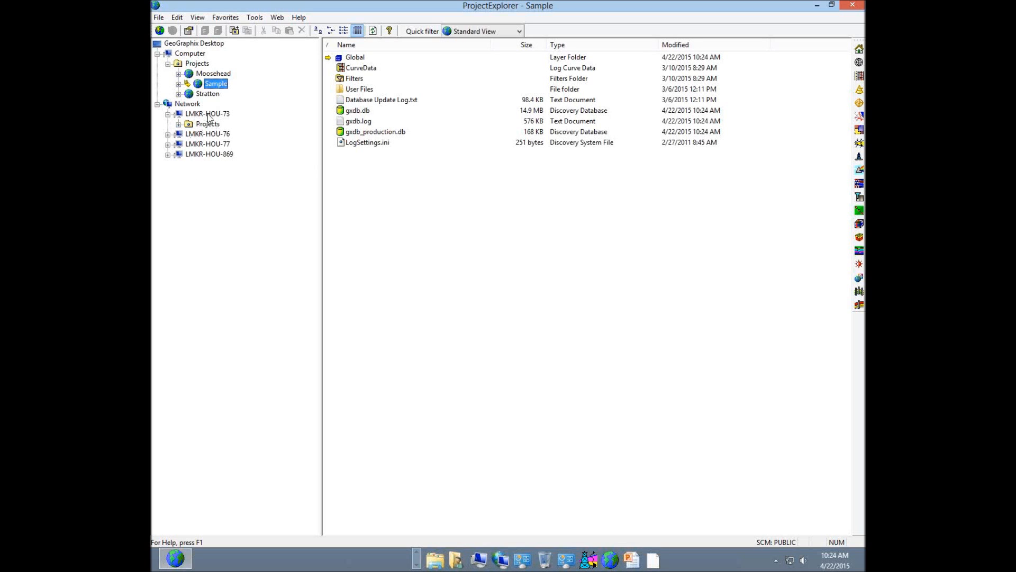
{"action": "left_click", "coordinate": [179, 125]}
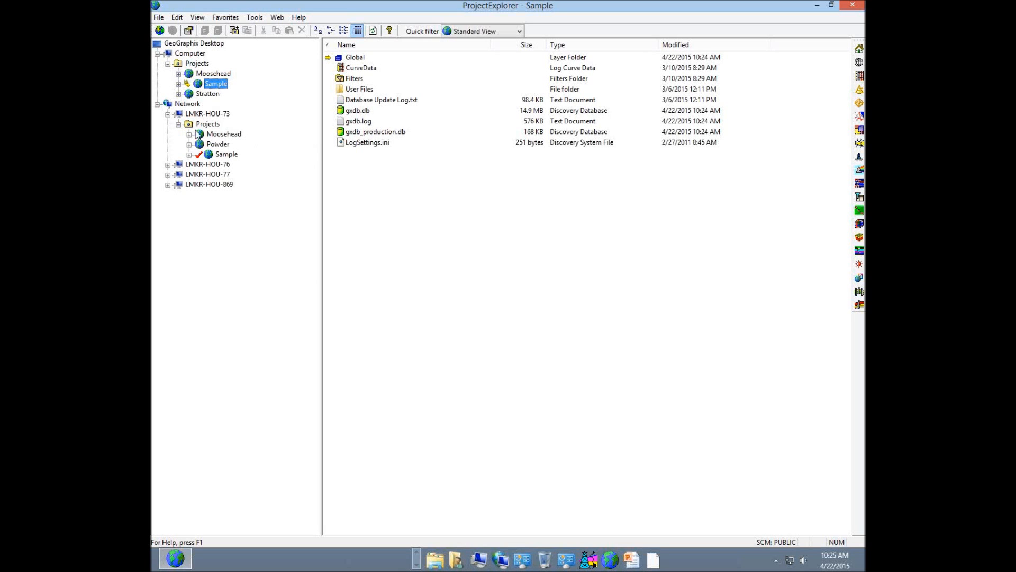
{"action": "left_click", "coordinate": [168, 114]}
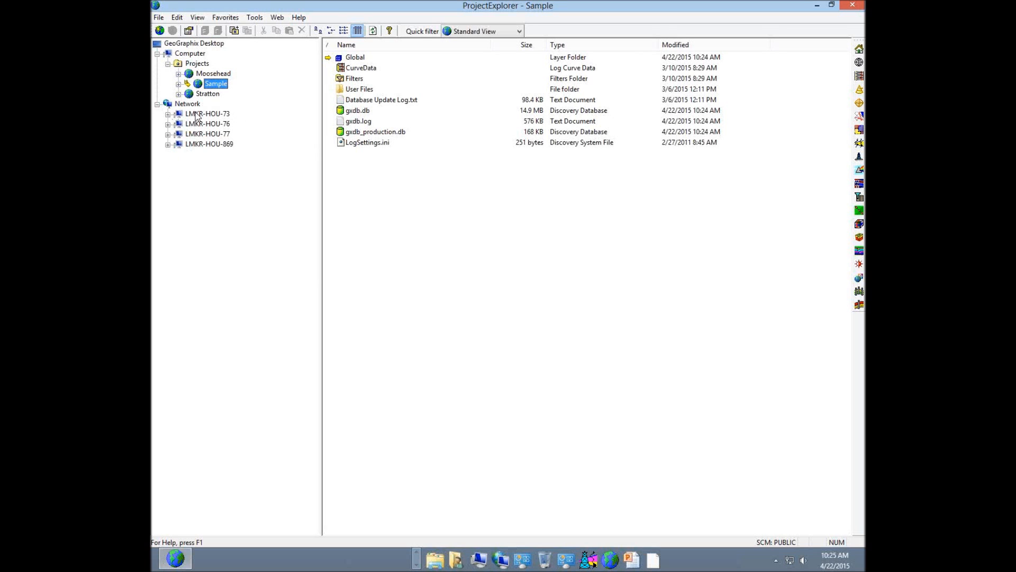
{"action": "left_click", "coordinate": [168, 114]}
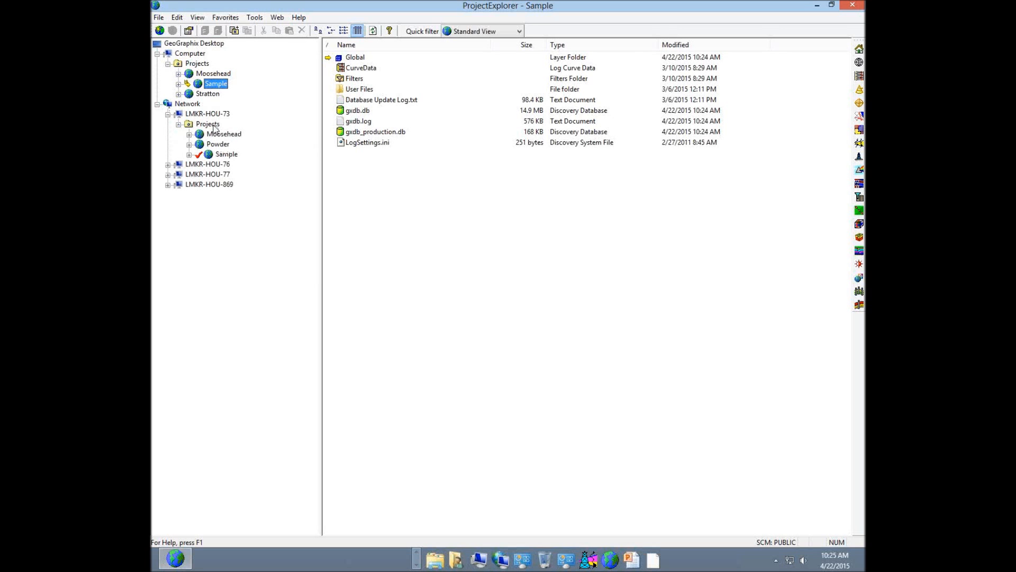
{"action": "left_click", "coordinate": [225, 154]}
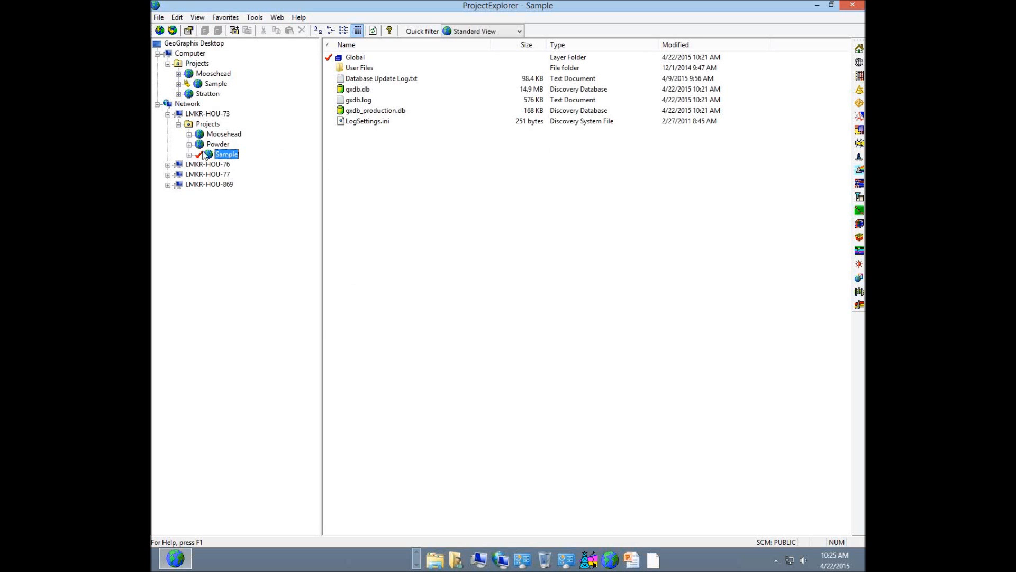
{"action": "right_click", "coordinate": [227, 153]}
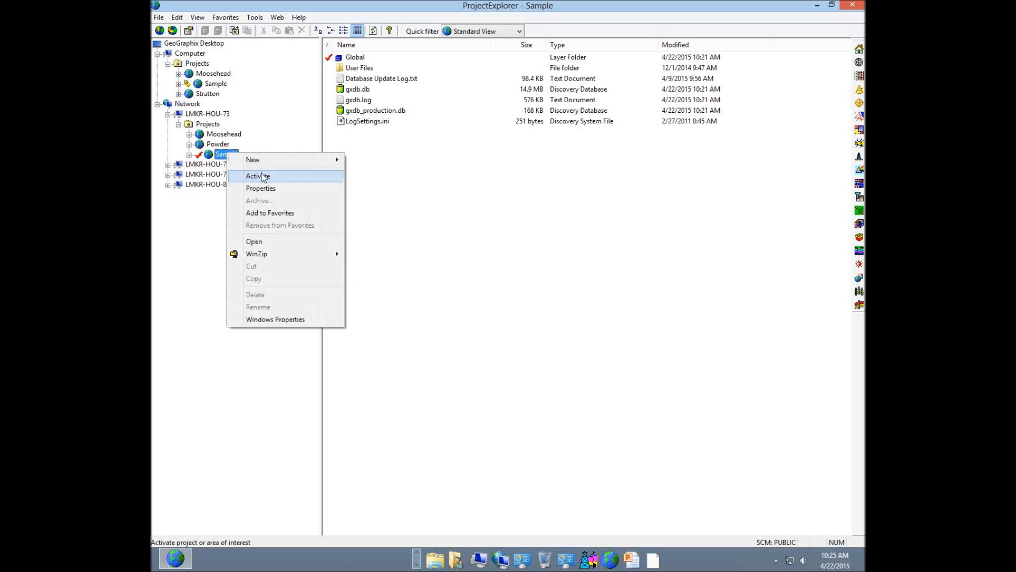
{"action": "left_click", "coordinate": [262, 176]}
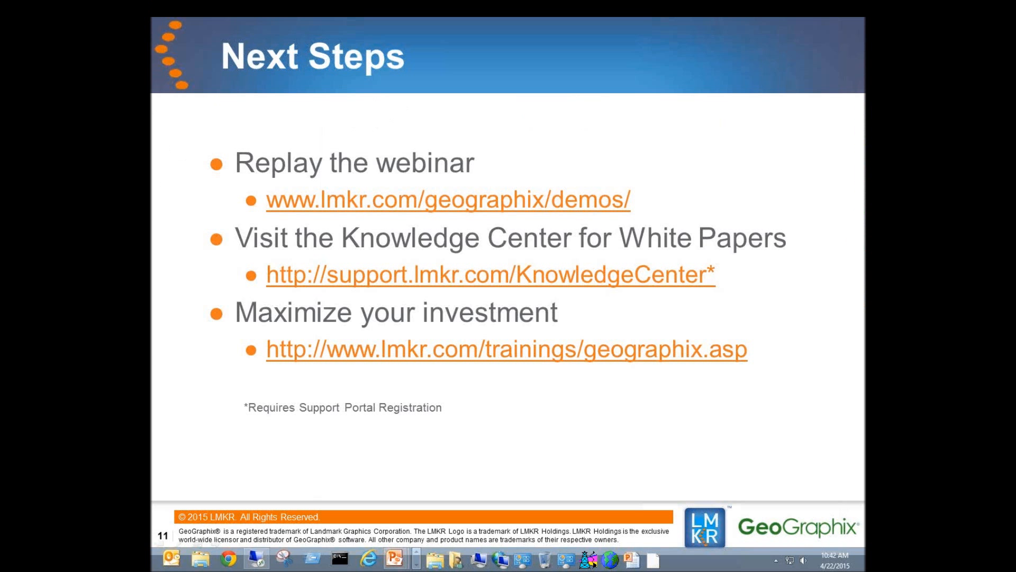
{"action": "key", "text": "Right"}
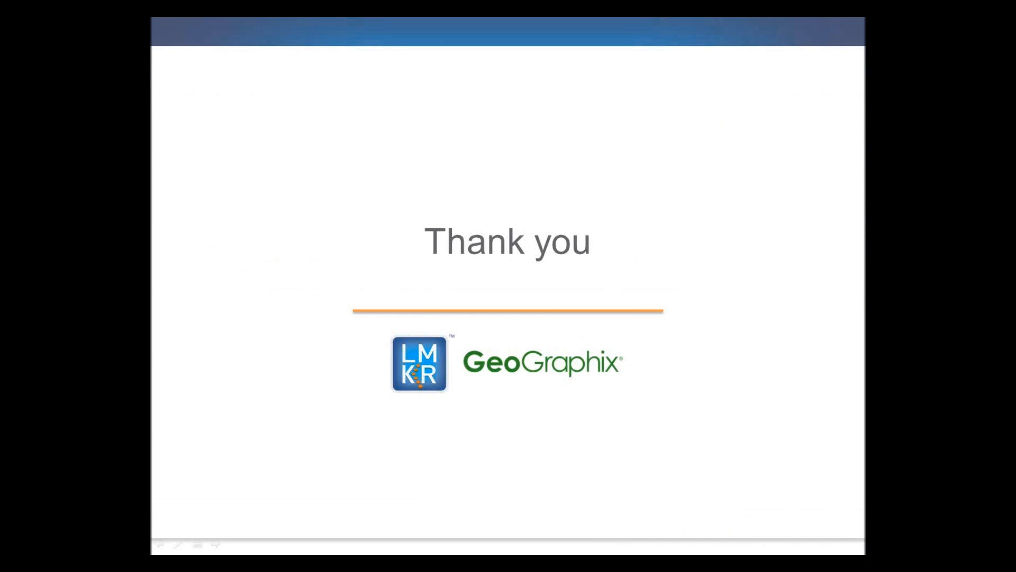